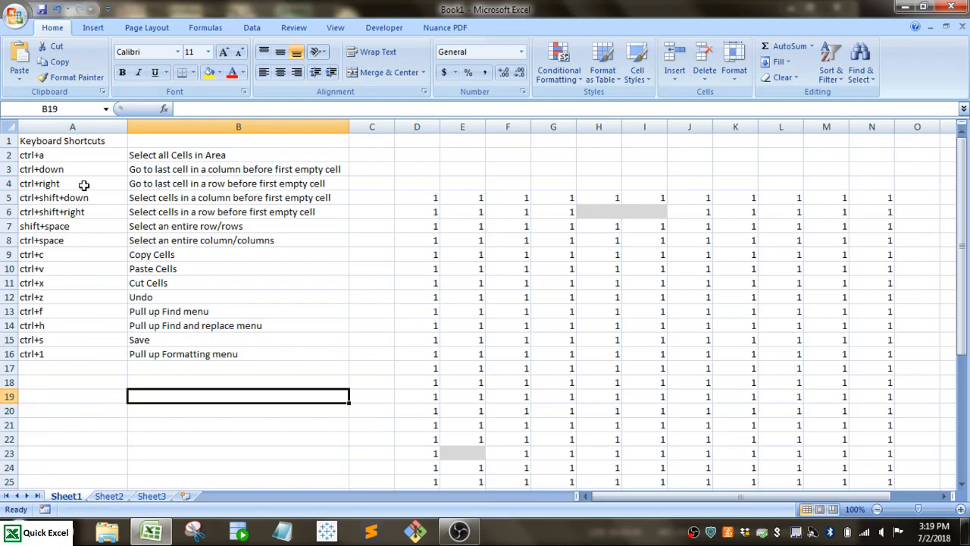
pyautogui.press('alt')
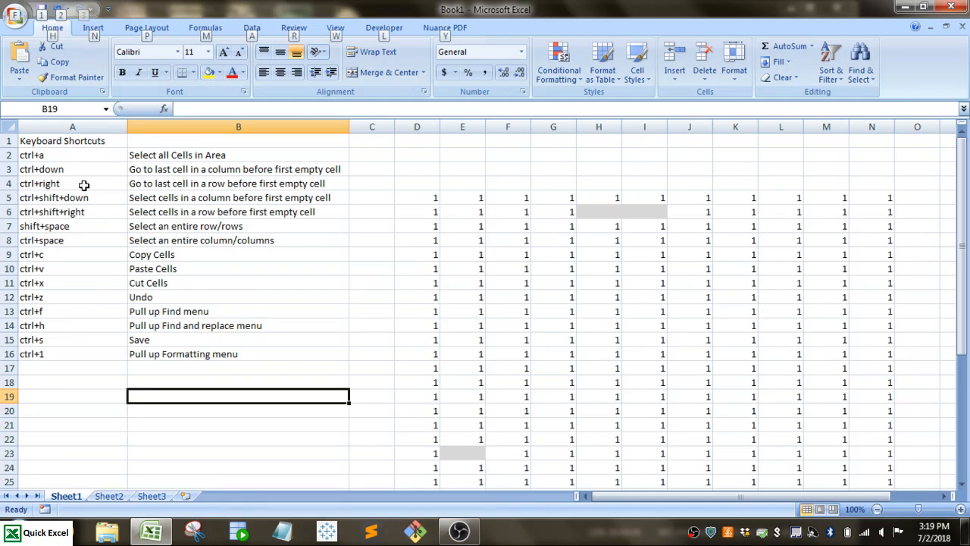
pyautogui.hotkey('alt', 'Tab')
pyautogui.hotkey('alt', 'Tab')
pyautogui.hotkey('alt', 'Tab')
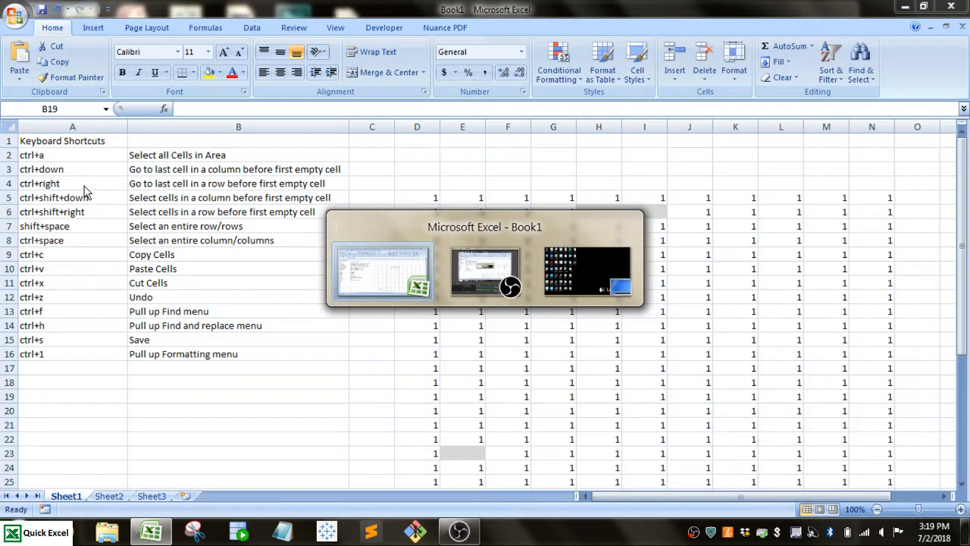
pyautogui.hotkey('alt', 'Tab')
pyautogui.hotkey('alt', 'Tab')
pyautogui.hotkey('alt', 'Tab')
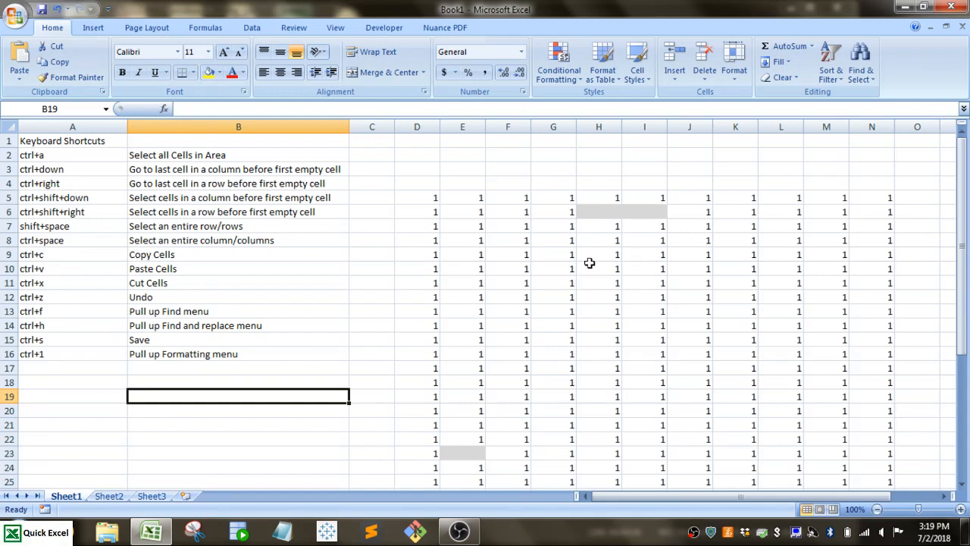
# Step: Select the entire block of 1s around cell E9, then the entire shortcut list around cell B10
pyautogui.click(470, 254)
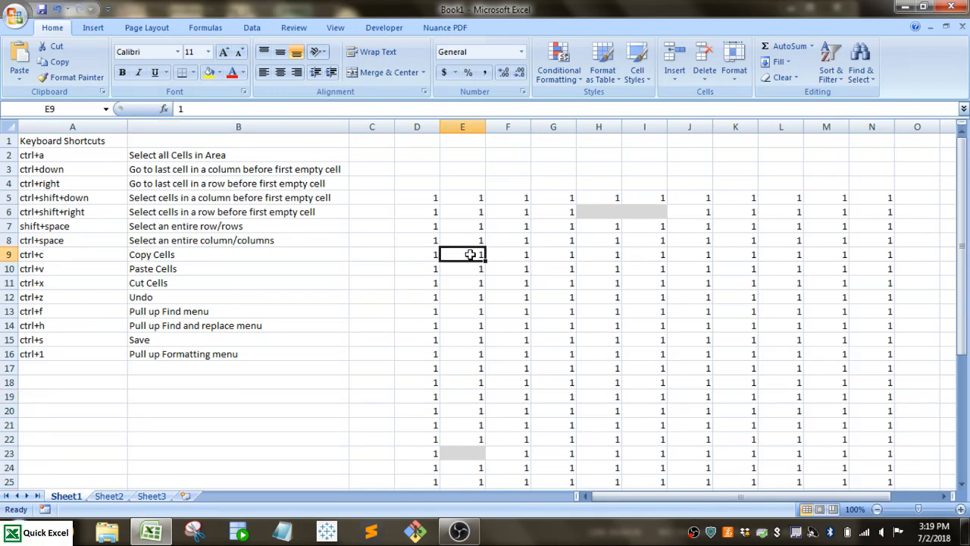
pyautogui.hotkey('ctrl', 'a')
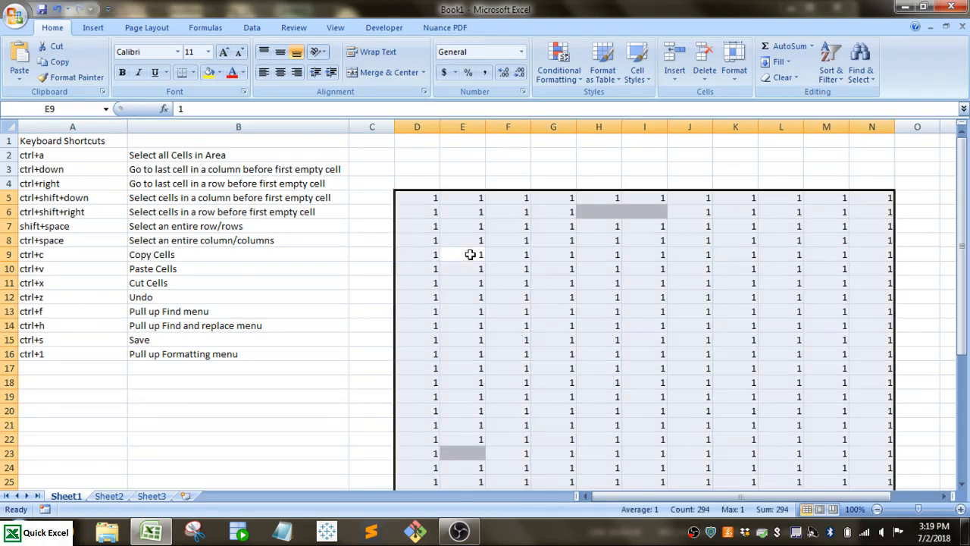
pyautogui.moveTo(964, 303)
pyautogui.mouseDown()
pyautogui.moveTo(964, 314)
pyautogui.moveTo(964, 303)
pyautogui.mouseUp()
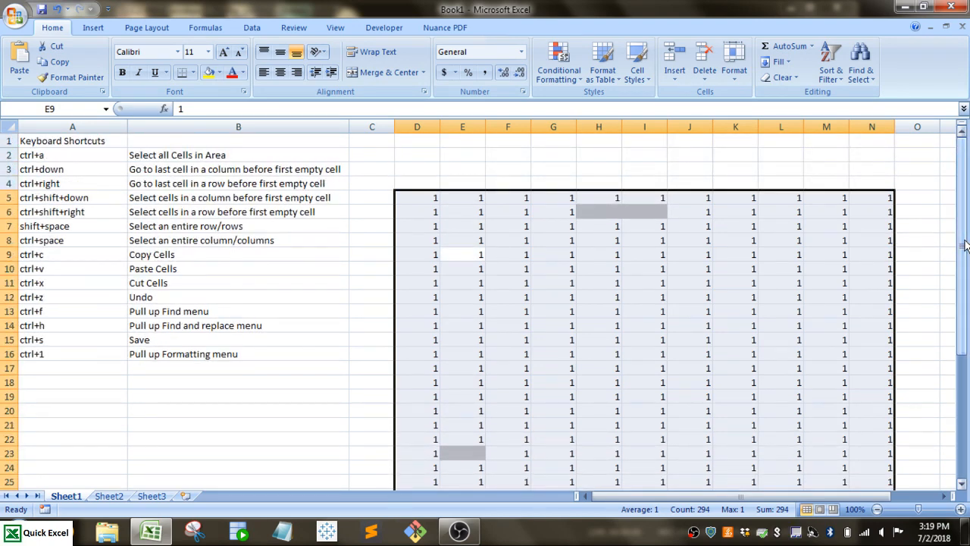
pyautogui.click(169, 267)
pyautogui.hotkey('ctrl', 'a')
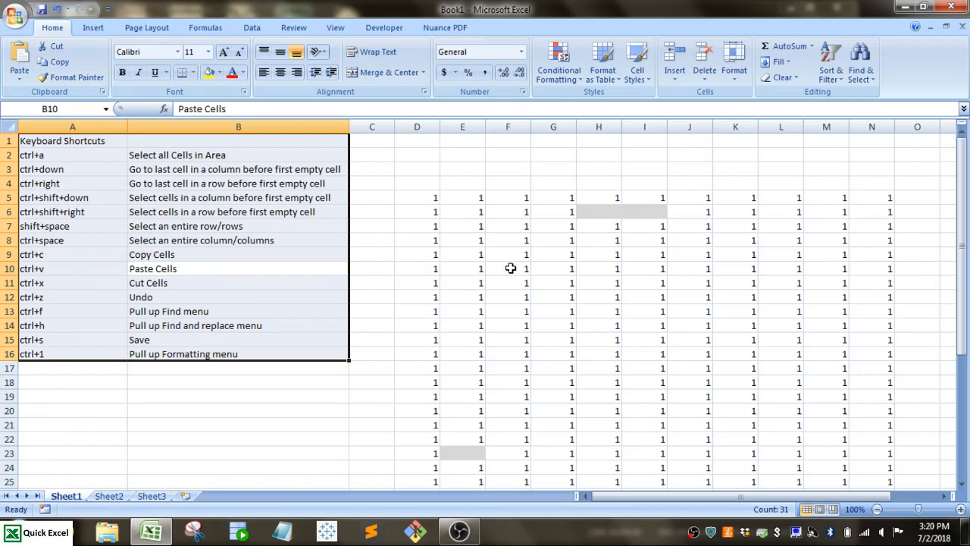
# Step: Jump from cell D5 to the last filled cell in column D, then jump back up to D5
pyautogui.click(428, 198)
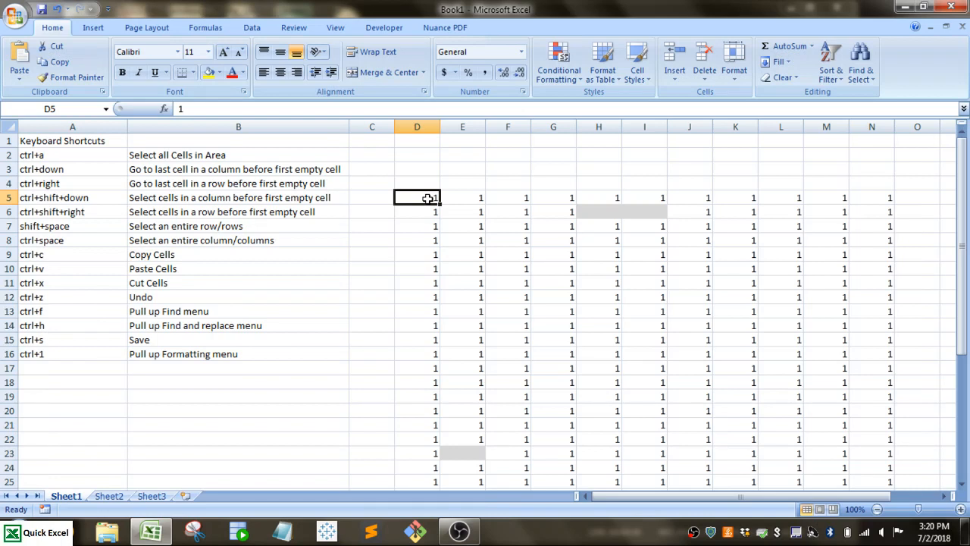
pyautogui.hotkey('ctrl', 'Down')
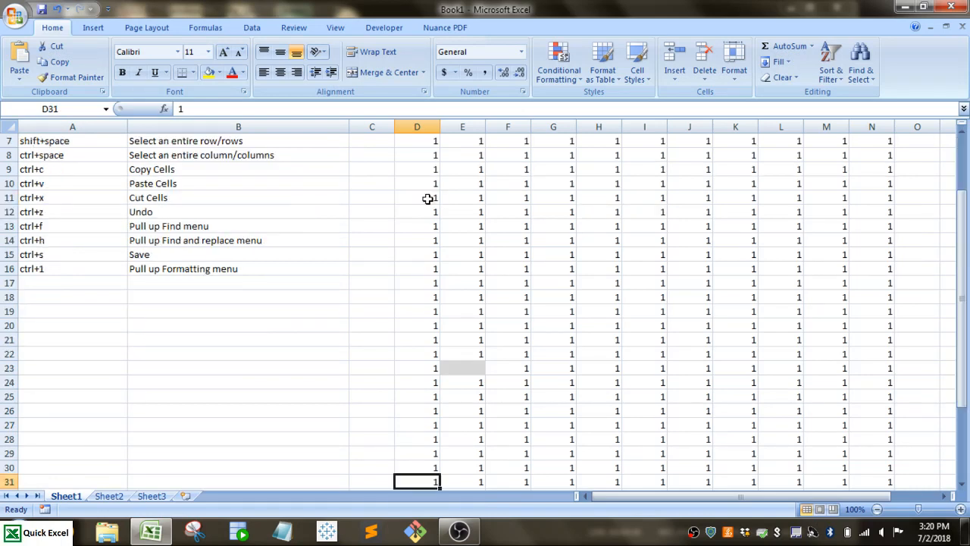
pyautogui.scroll(-1, 427, 199)
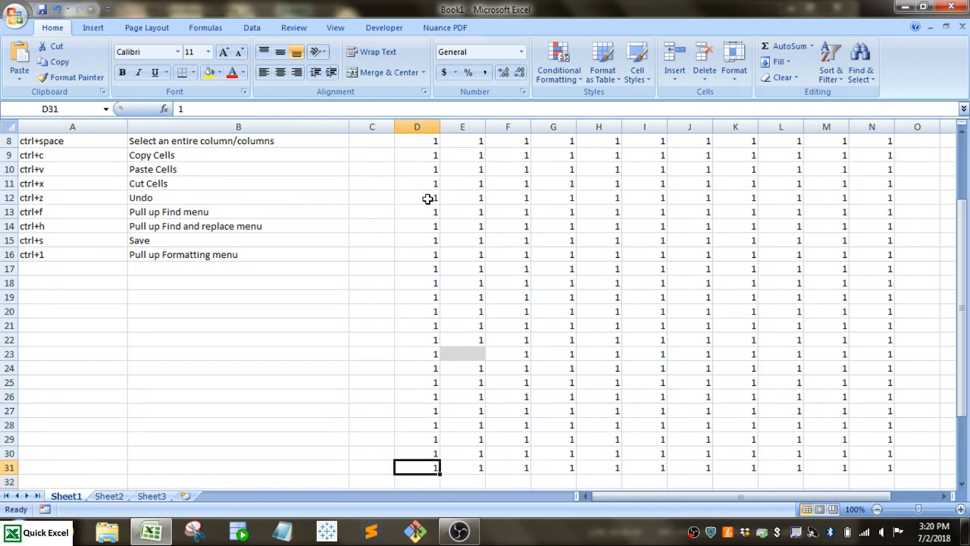
pyautogui.scroll(1, 428, 199)
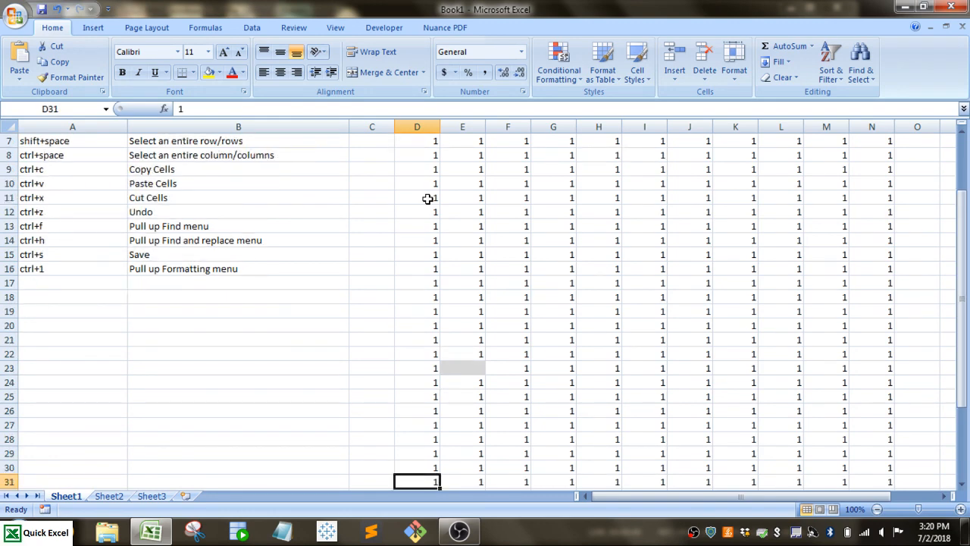
pyautogui.hotkey('ctrl', 'Up')
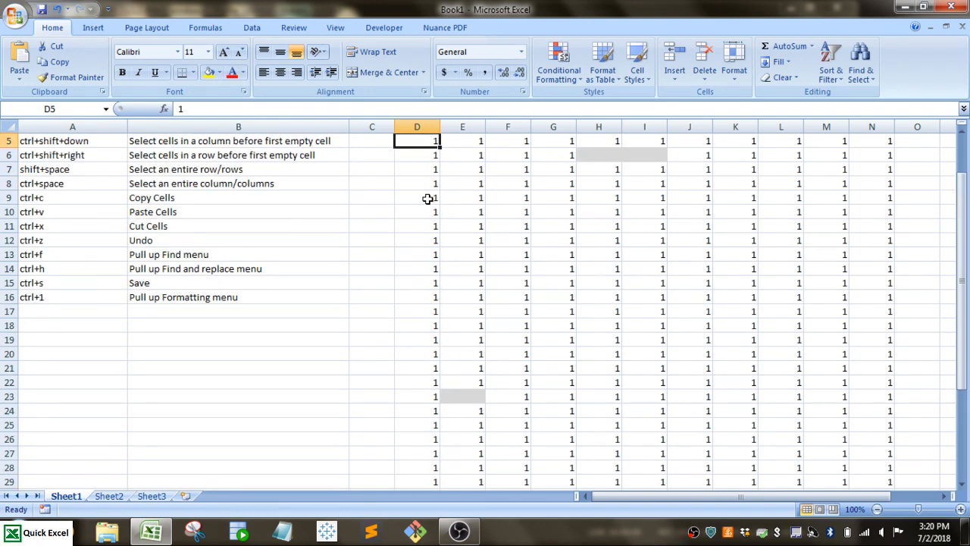
pyautogui.moveTo(961, 218); pyautogui.dragTo(961, 187)
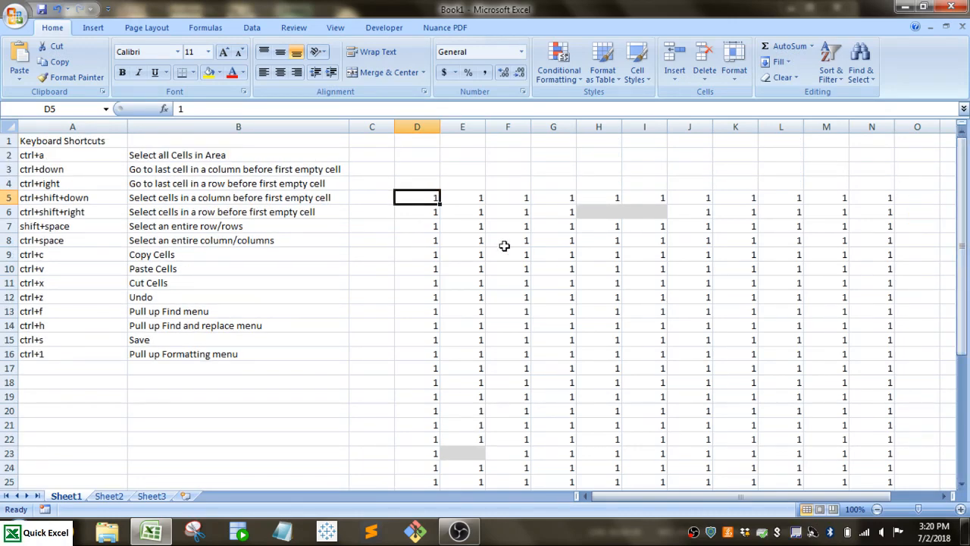
# Step: Select column D's filled cells from D5 down to D31, then collapse the selection back to D5
pyautogui.hotkey('ctrl', 'shift', 'Down')
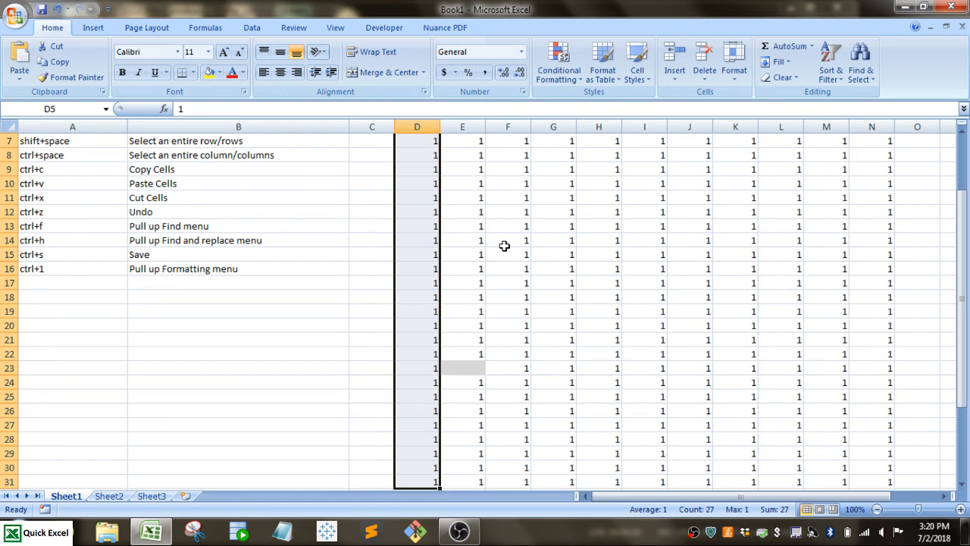
pyautogui.press('Up')
pyautogui.press('Down')
# Step: Move to cell E5 and go down column E cell by cell to the shaded empty cell E23
pyautogui.press('Right')
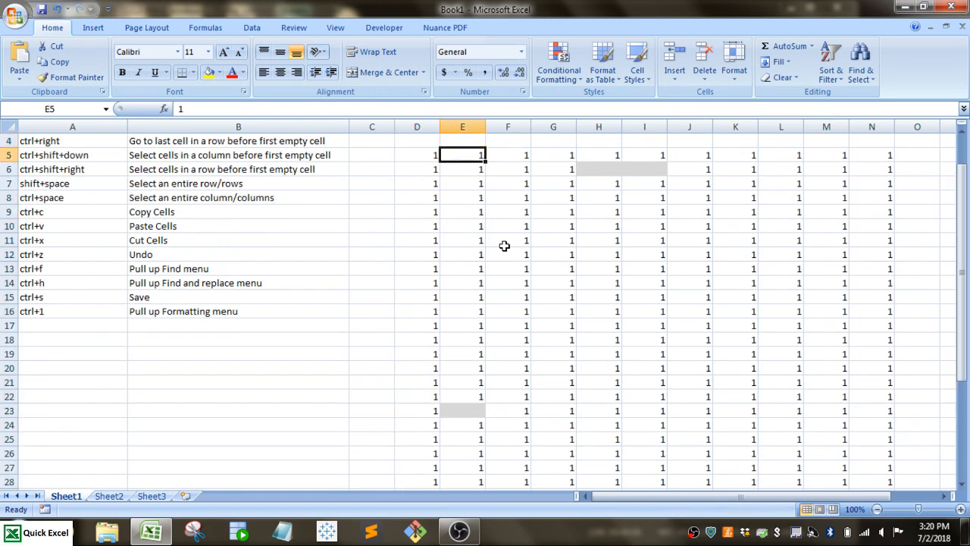
pyautogui.press('Down')
pyautogui.press('Down')
pyautogui.press('Down')
pyautogui.press('Down')
pyautogui.press('Down')
pyautogui.press('Down')
pyautogui.press('Down')
pyautogui.press('Down')
pyautogui.press('Down')
pyautogui.press('Down')
pyautogui.press('Down')
pyautogui.press('Down')
pyautogui.press('Down')
pyautogui.press('Down')
pyautogui.press('Down')
pyautogui.press('Down')
pyautogui.press('Down')
pyautogui.press('Down')
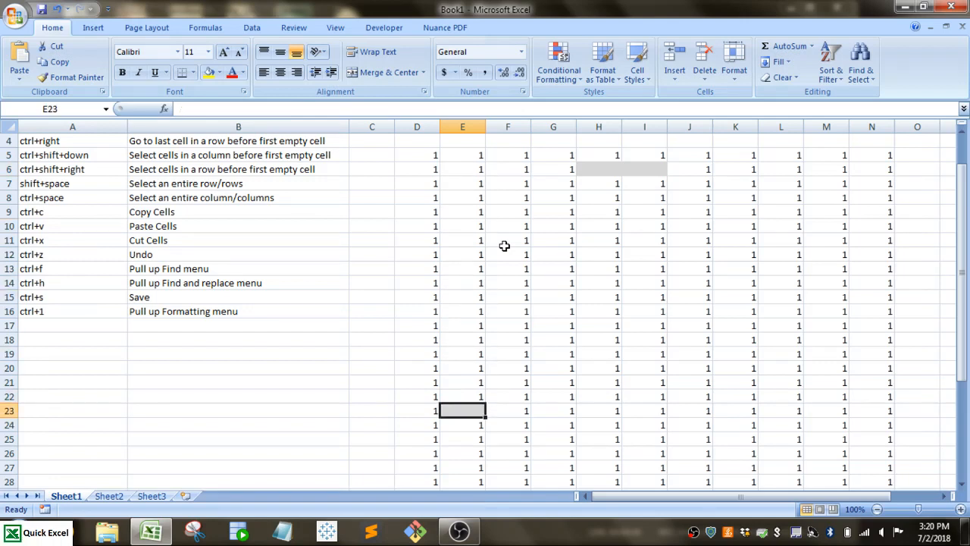
# Step: Select column E's filled cells starting at E5, extending the selection past the empty cell E23 down to E31
pyautogui.click(467, 152)
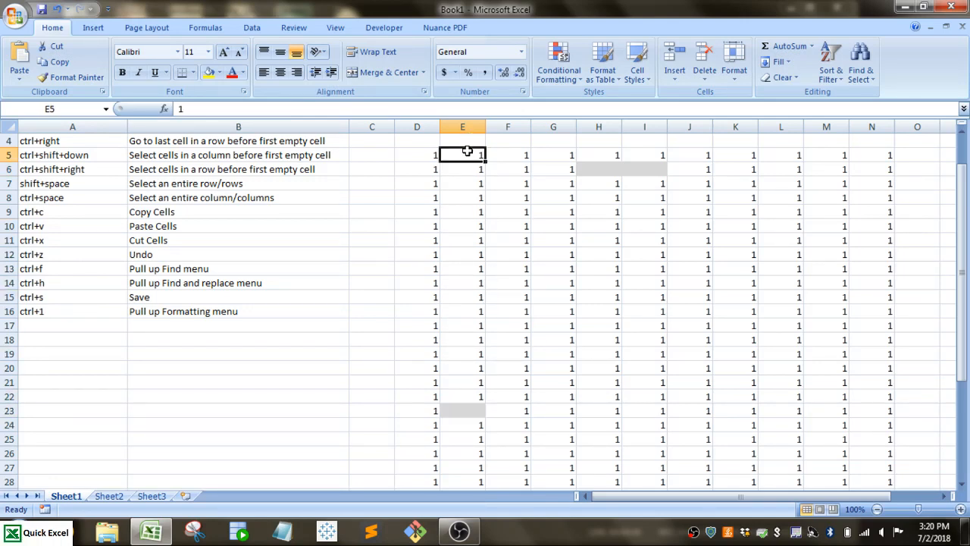
pyautogui.hotkey('ctrl', 'shift', 'Down')
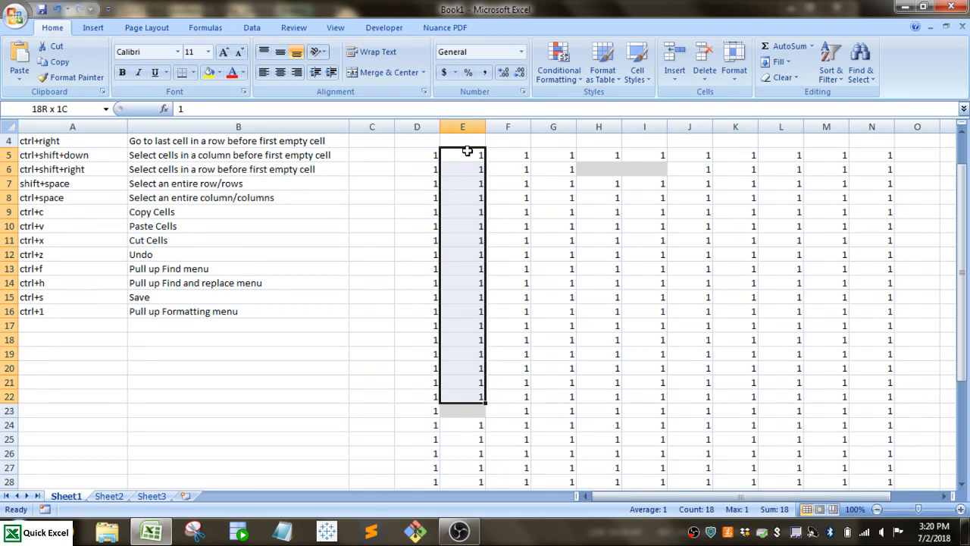
pyautogui.hotkey('ctrl', 'shift', 'Down')
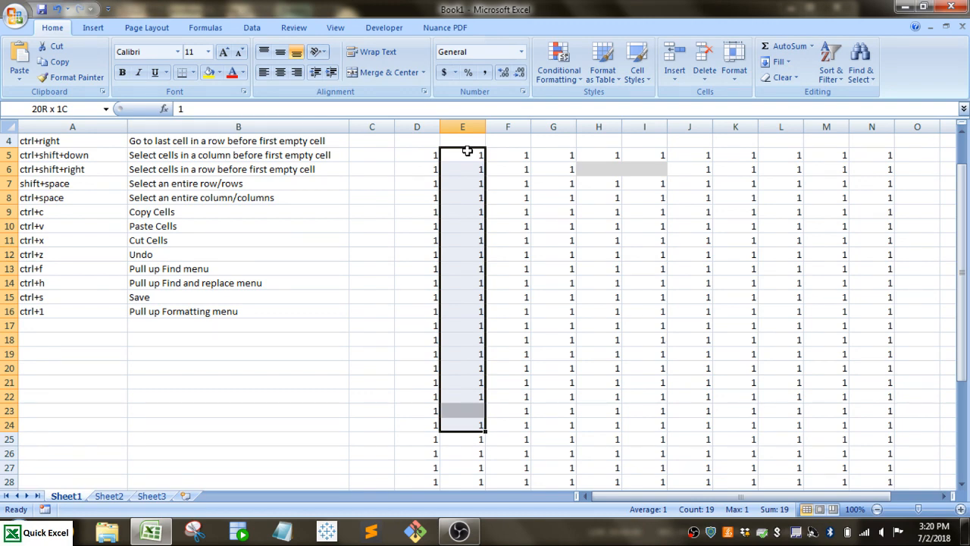
pyautogui.hotkey('ctrl', 'shift', 'Down')
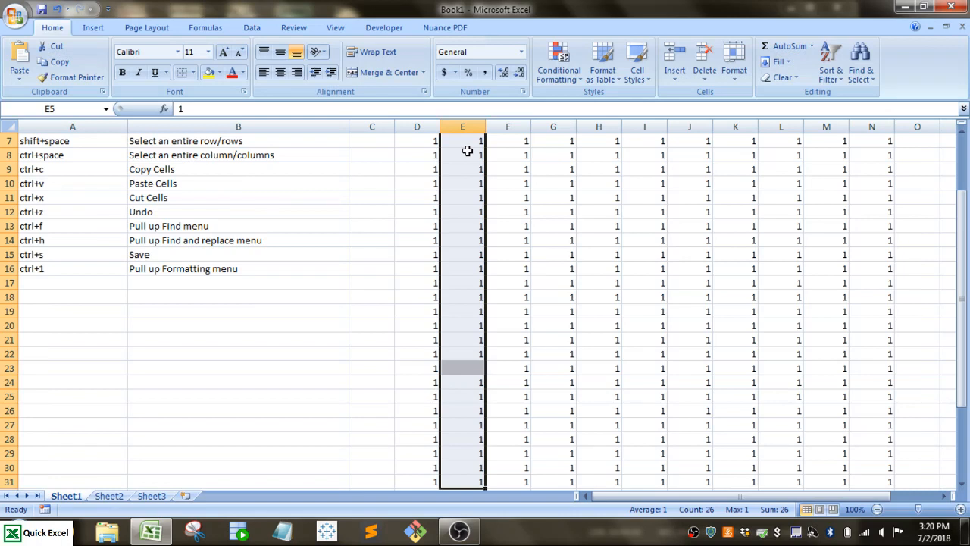
# Step: Select the filled cells of row 5 from D5 to N5, then extend the selection down to row 31
pyautogui.press('Up')
pyautogui.press('Down')
pyautogui.press('Left')
pyautogui.press('Up')
pyautogui.press('Up')
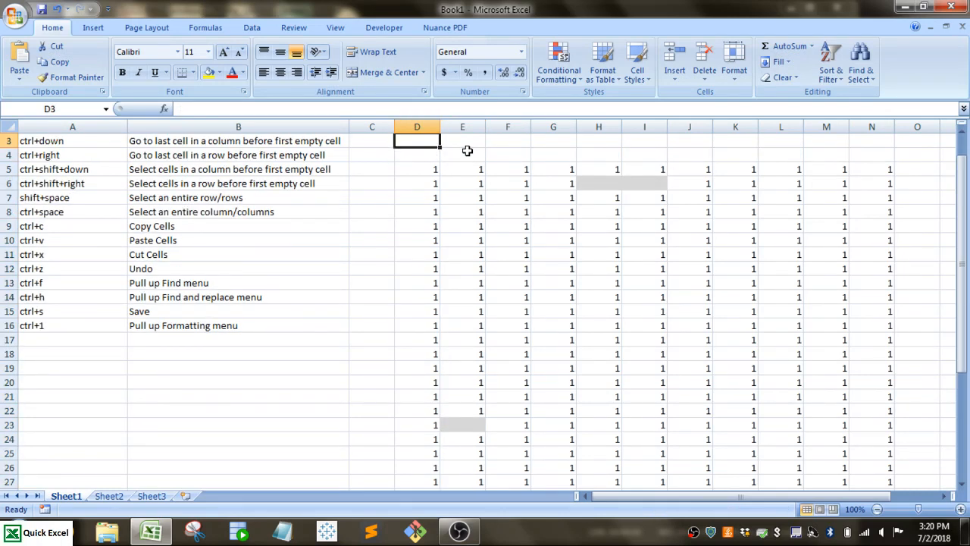
pyautogui.press('Up')
pyautogui.press('Down')
pyautogui.press('Down')
pyautogui.press('Down')
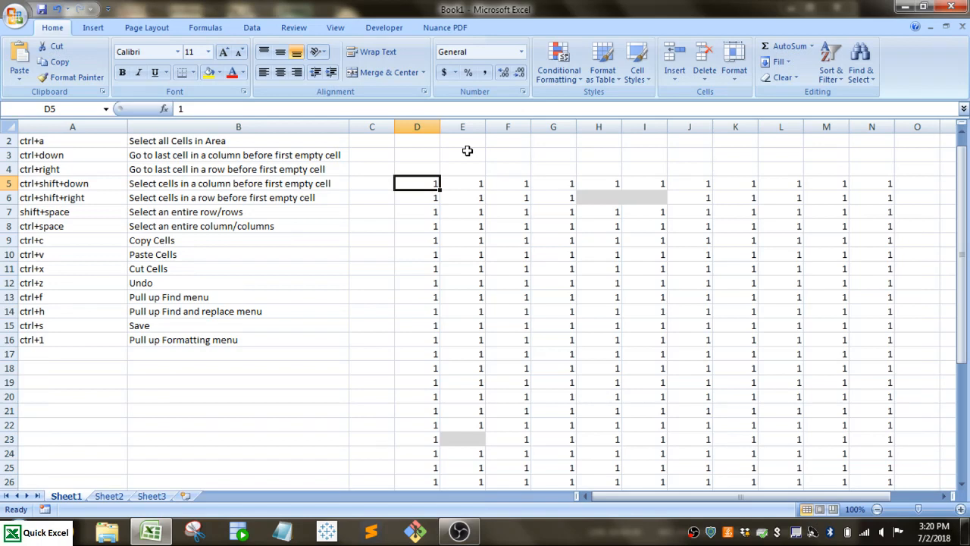
pyautogui.hotkey('ctrl', 'shift', 'Right')
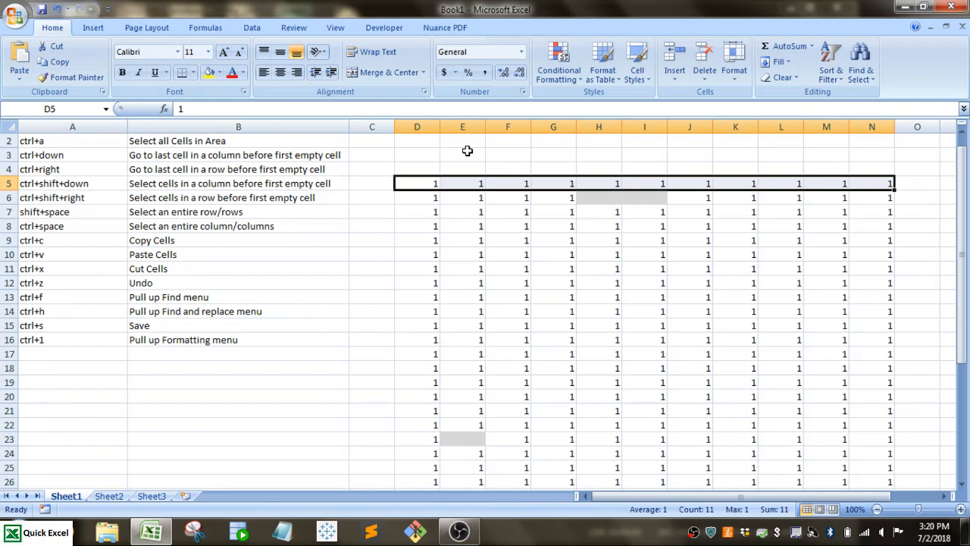
pyautogui.hotkey('ctrl', 'shift', 'Down')
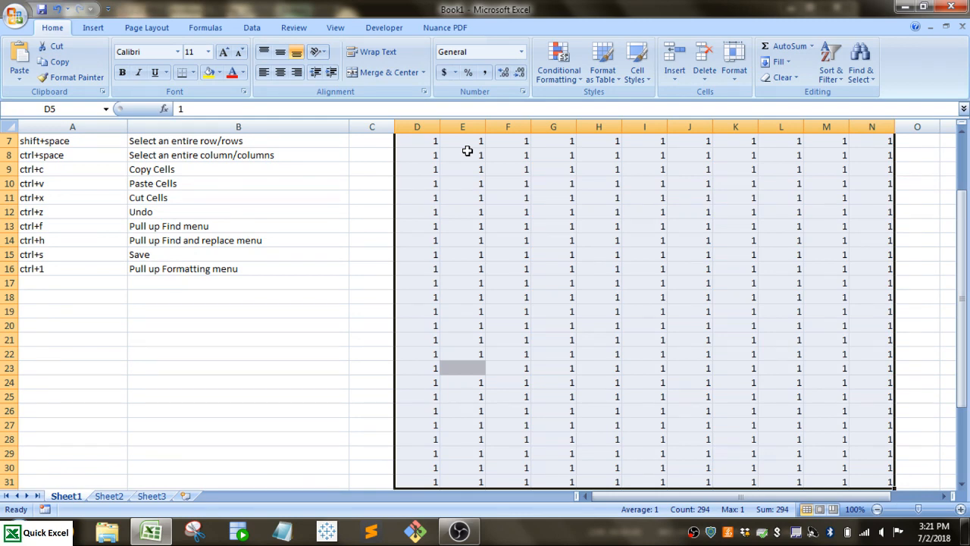
pyautogui.moveTo(963, 229); pyautogui.dragTo(965, 162)
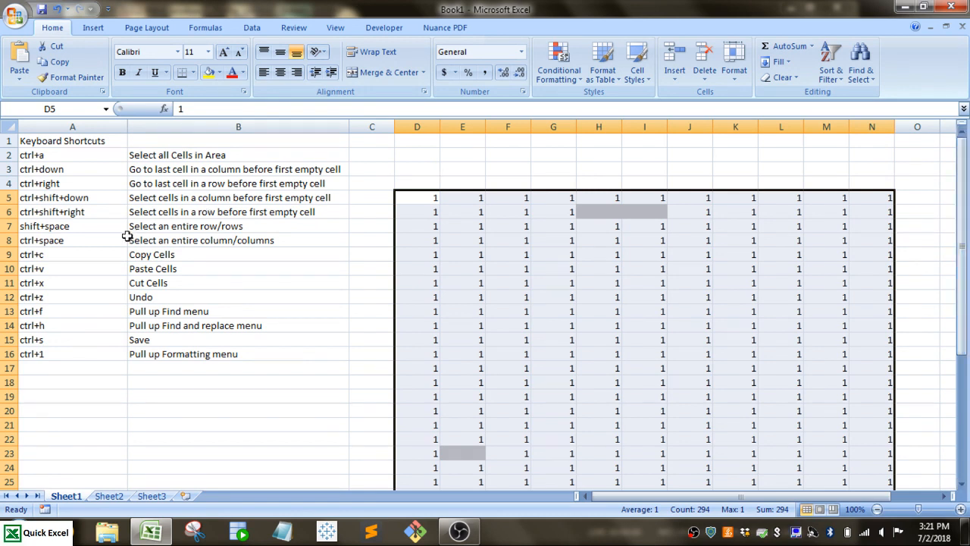
# Step: Select the entire column E from cell E10, then select entire columns E through G at once
pyautogui.click(451, 266)
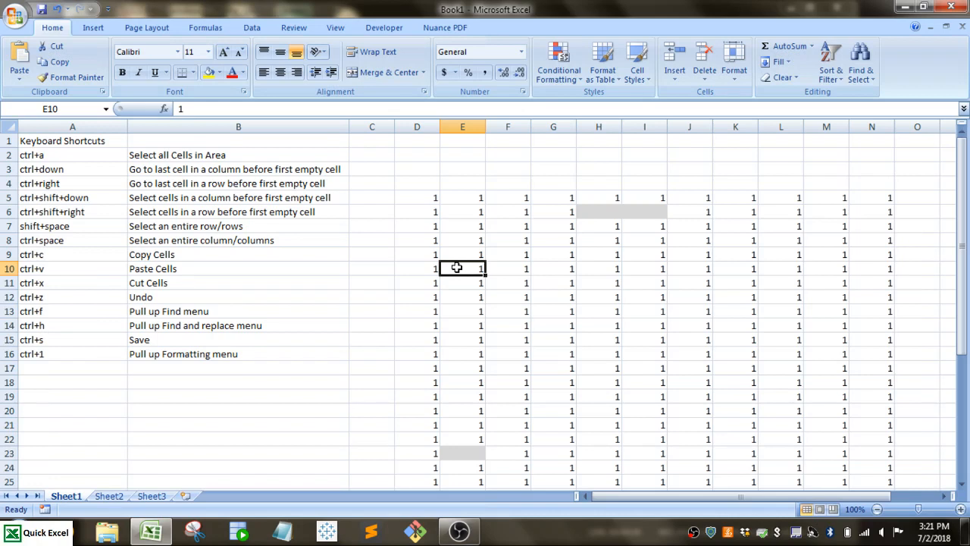
pyautogui.hotkey('ctrl', 'space')
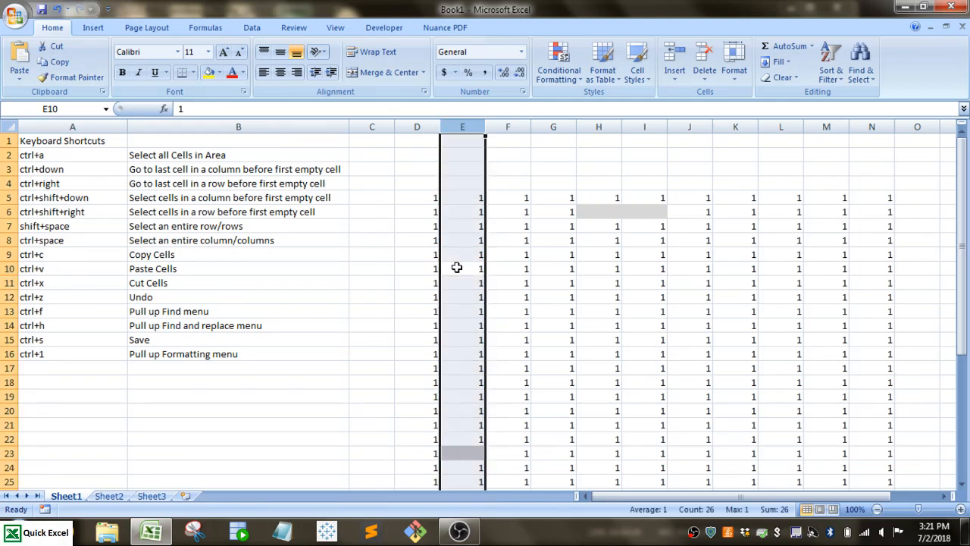
pyautogui.click(457, 267)
pyautogui.moveTo(463, 226); pyautogui.dragTo(571, 239)
pyautogui.hotkey('ctrl', 'space')
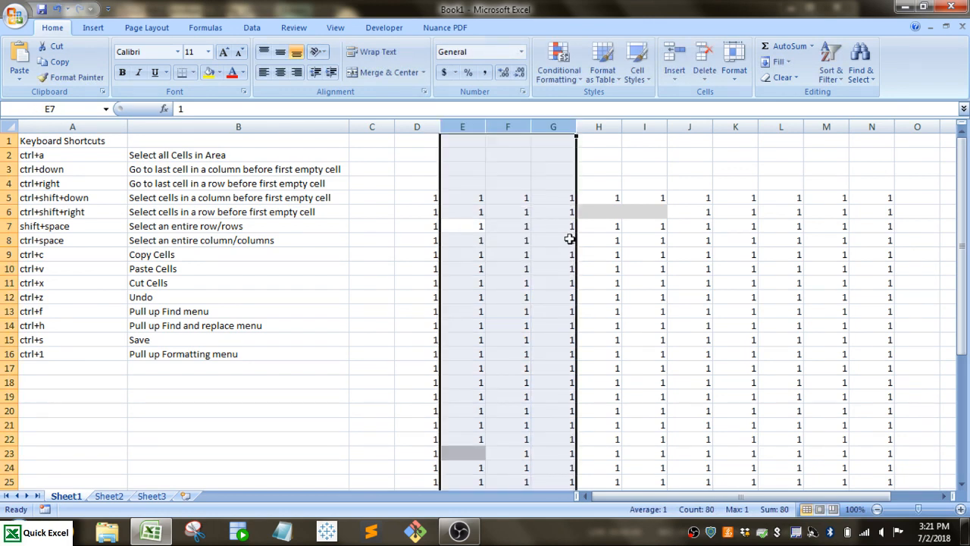
# Step: Select entire rows 9 through 11 starting from cells E9:E11, then clear the selection
pyautogui.click(480, 257)
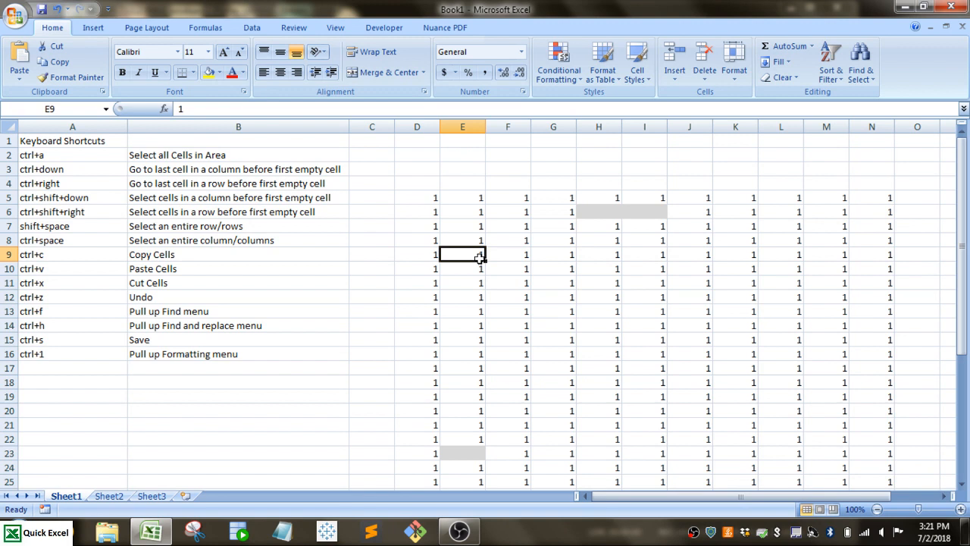
pyautogui.moveTo(480, 256); pyautogui.dragTo(470, 280)
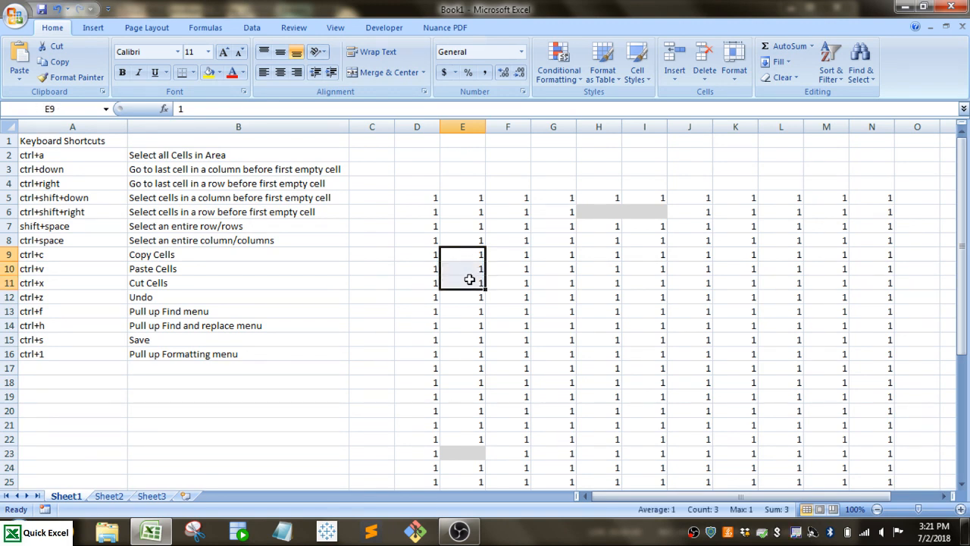
pyautogui.hotkey('shift', 'space')
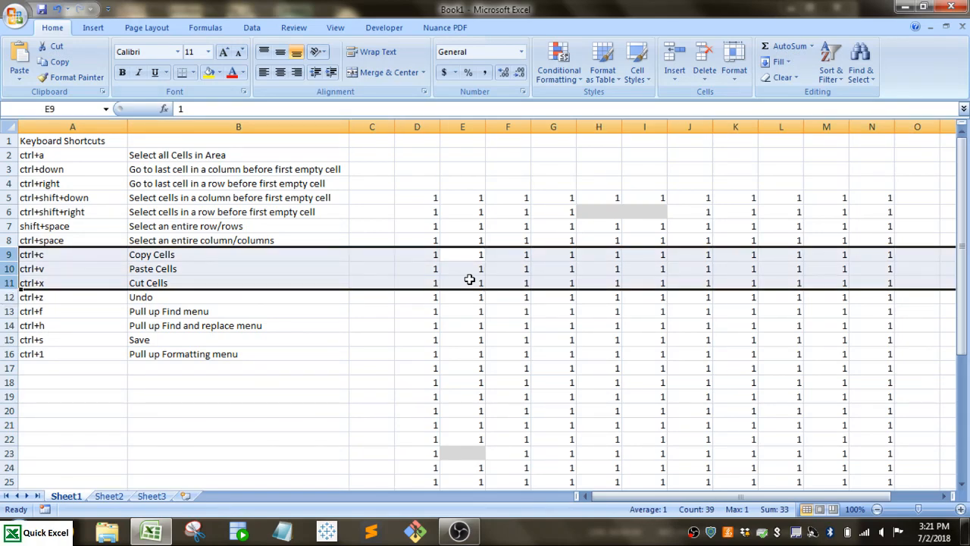
pyautogui.click(470, 280)
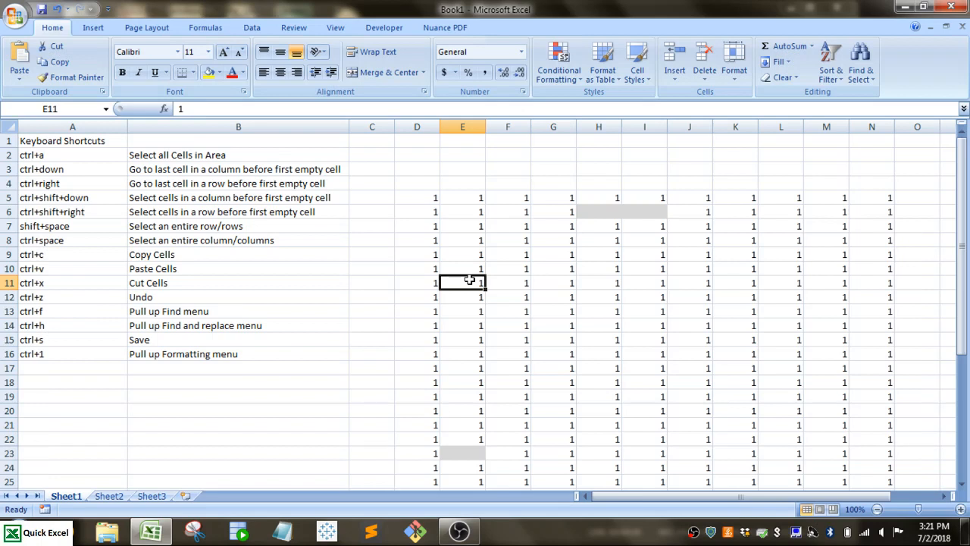
# Step: Copy cells D5:F8 and paste them at A19, then clear the pasted cells
pyautogui.click(418, 196)
pyautogui.moveTo(418, 196); pyautogui.dragTo(501, 241)
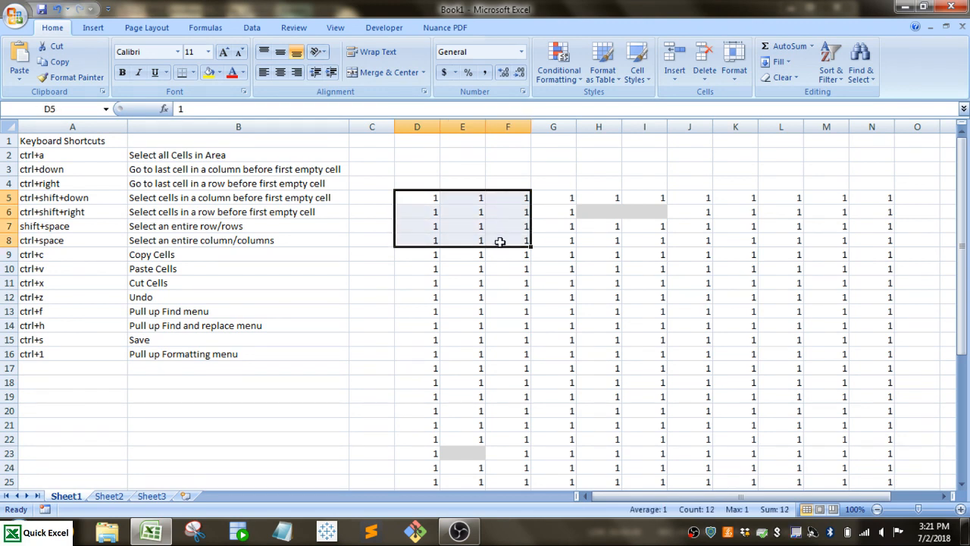
pyautogui.hotkey('ctrl', 'c')
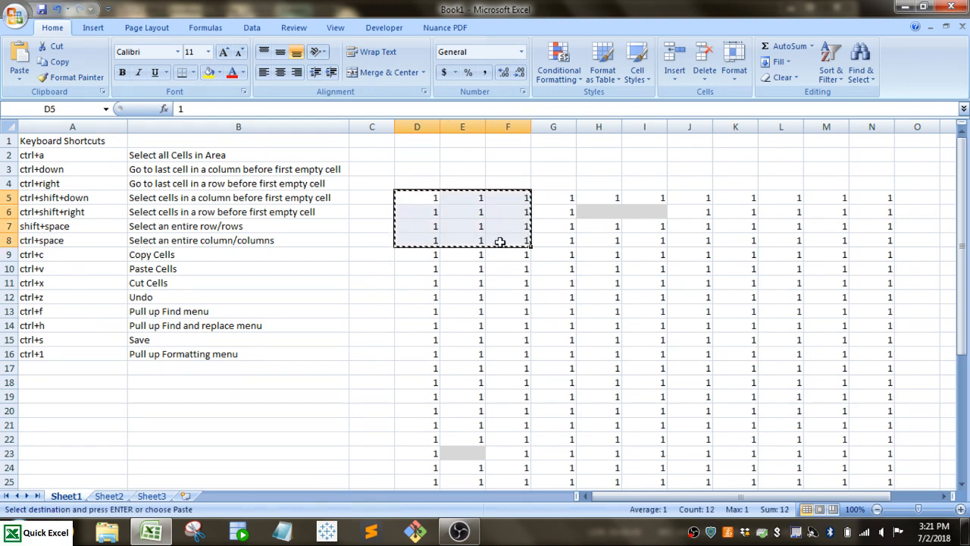
pyautogui.click(102, 397)
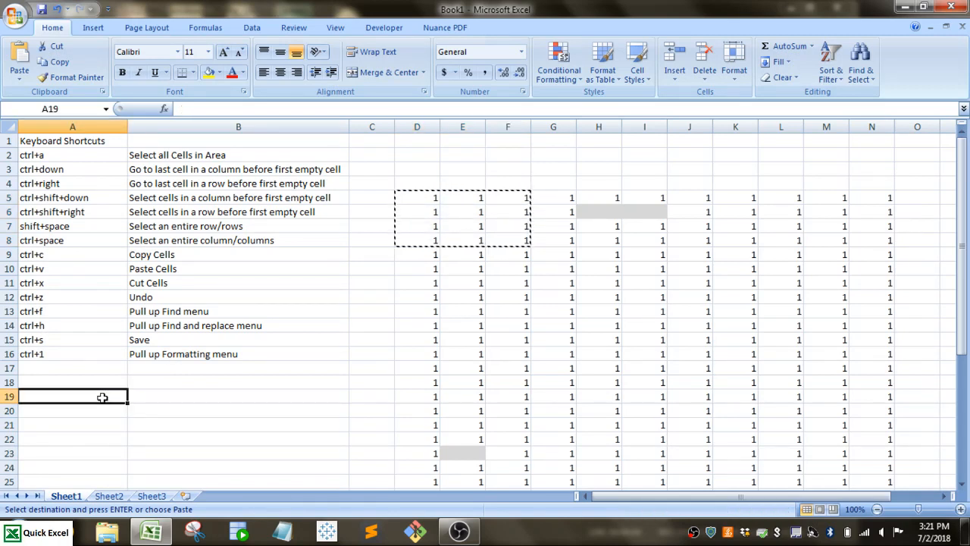
pyautogui.hotkey('ctrl', 'v')
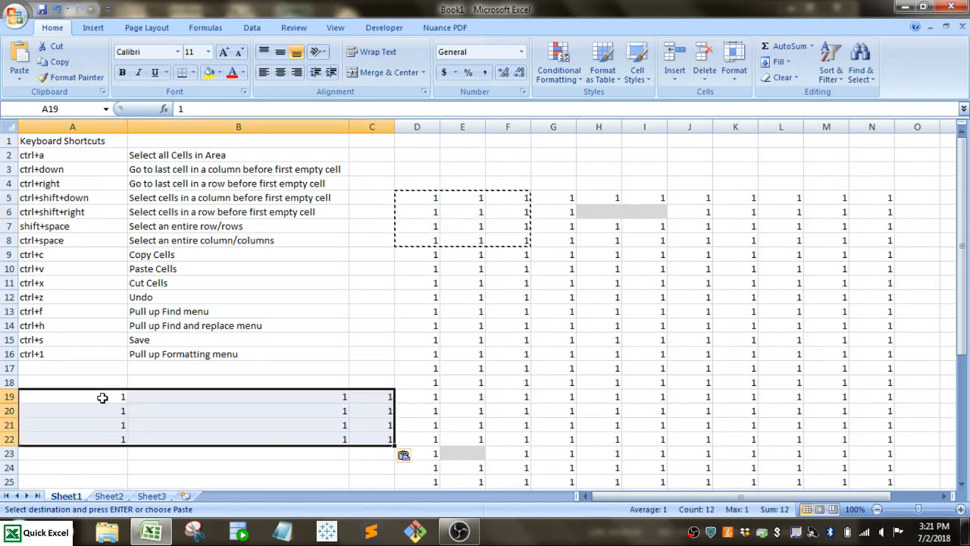
pyautogui.press('Delete')
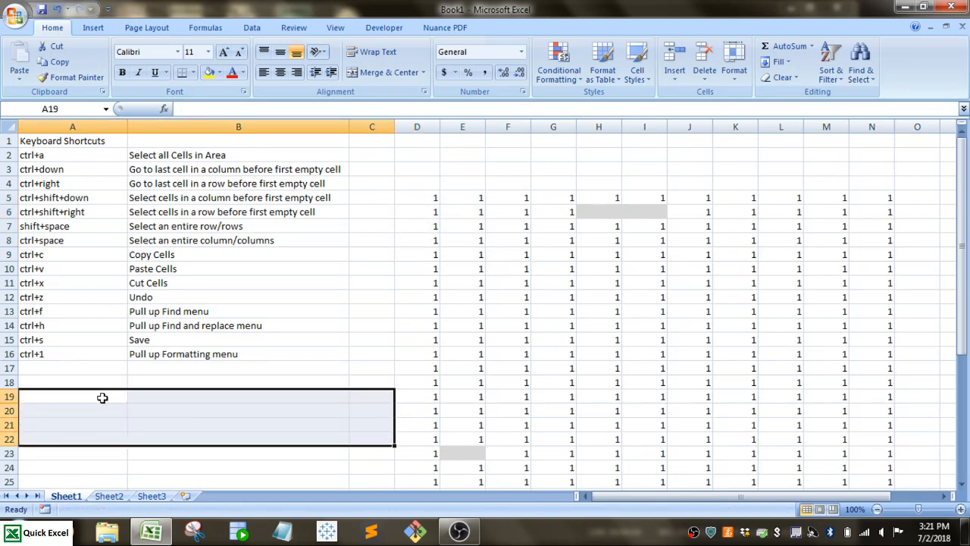
# Step: Cut cells D5:F7 and paste them at D1
pyautogui.moveTo(433, 199); pyautogui.dragTo(512, 231)
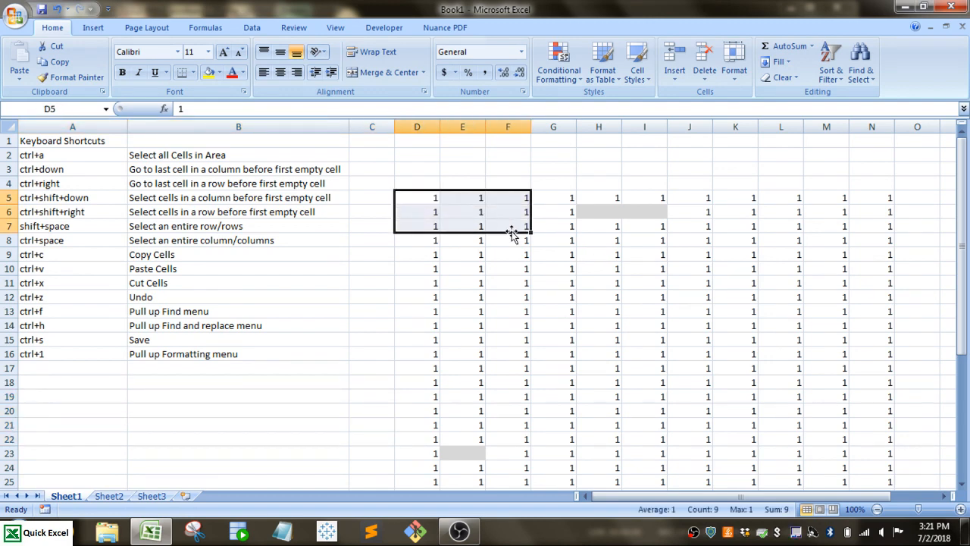
pyautogui.rightClick(493, 217)
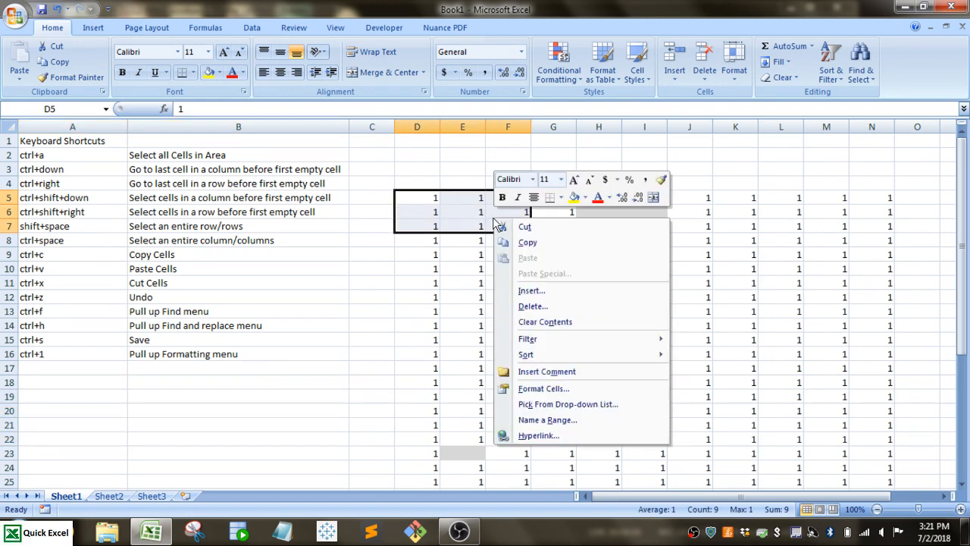
pyautogui.click(443, 218)
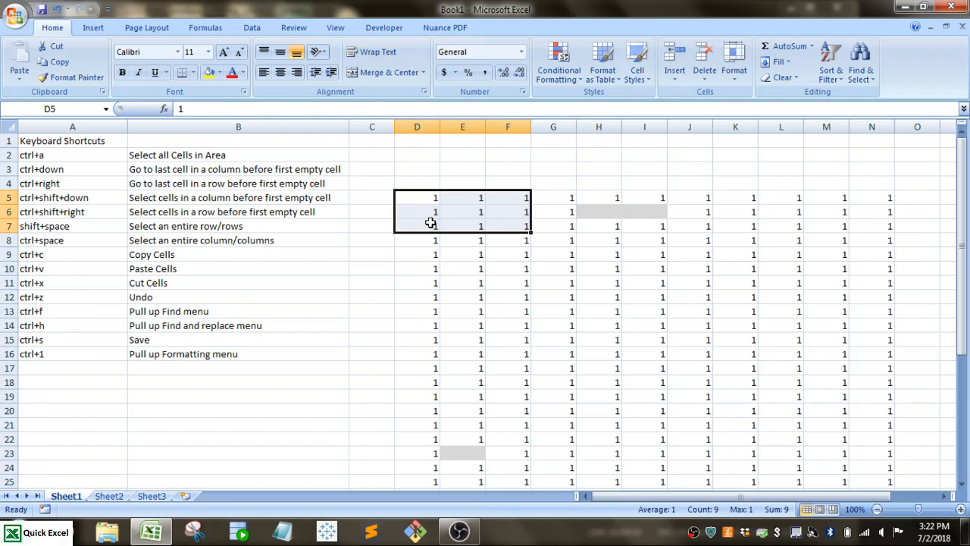
pyautogui.hotkey('ctrl', 'c')
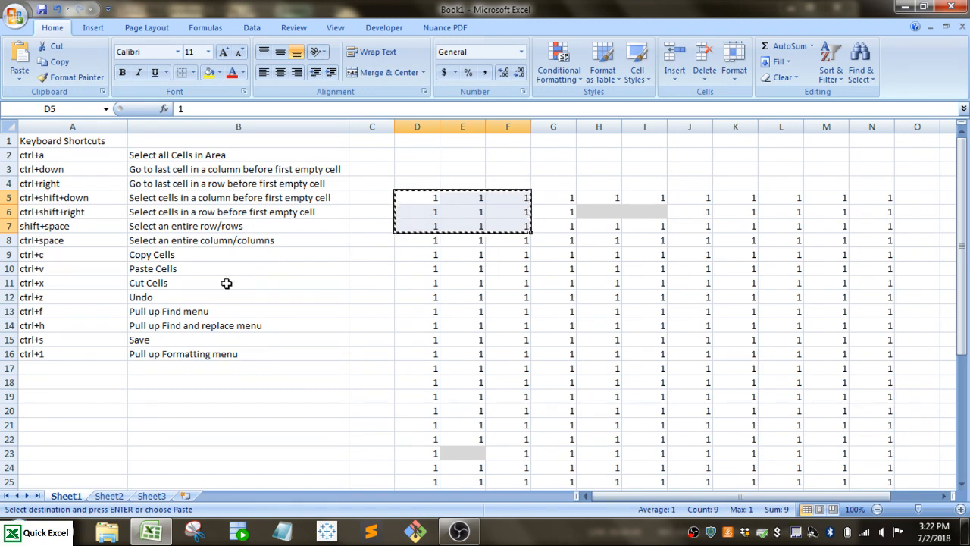
pyautogui.click(423, 139)
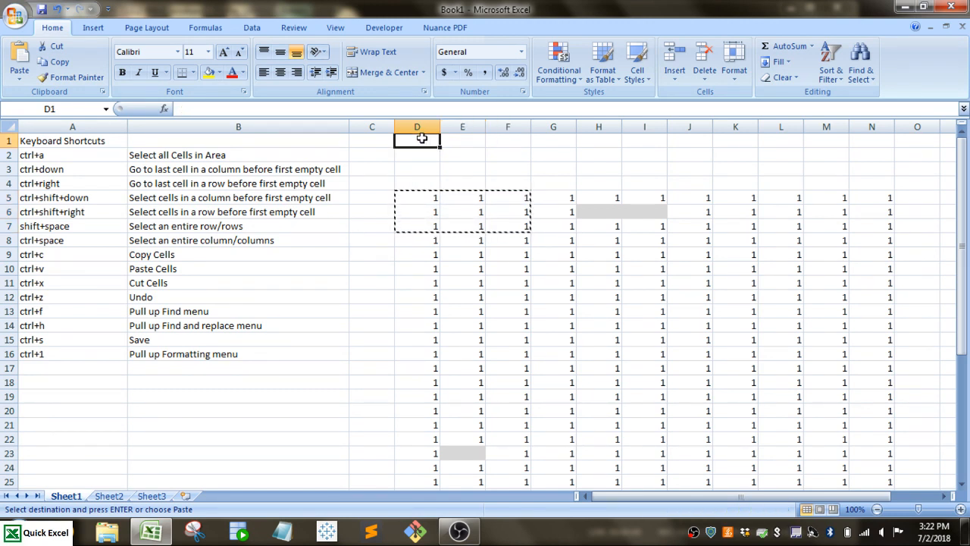
pyautogui.hotkey('ctrl', 'v')
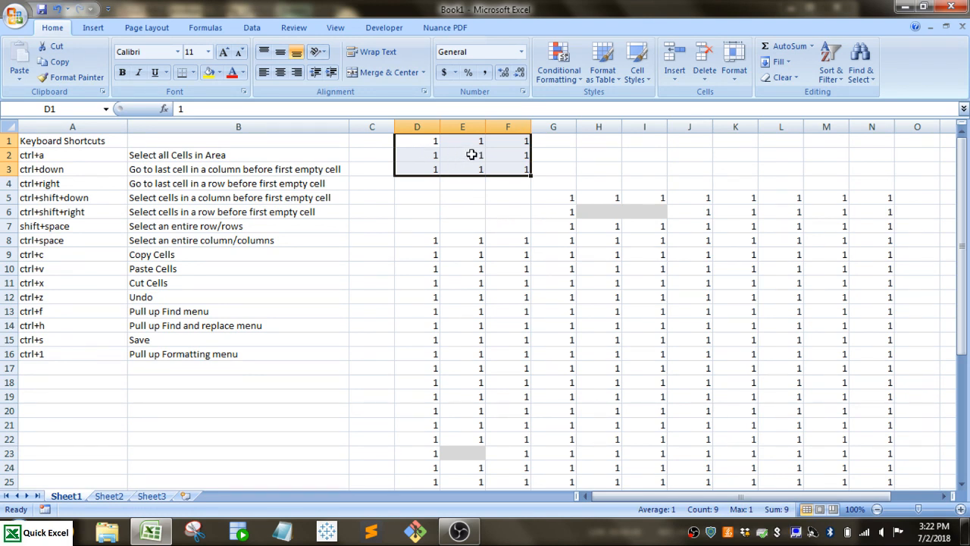
# Step: Copy cells D1:F3 back to D5, then clear the contents of D1:F3
pyautogui.hotkey('ctrl', 'c')
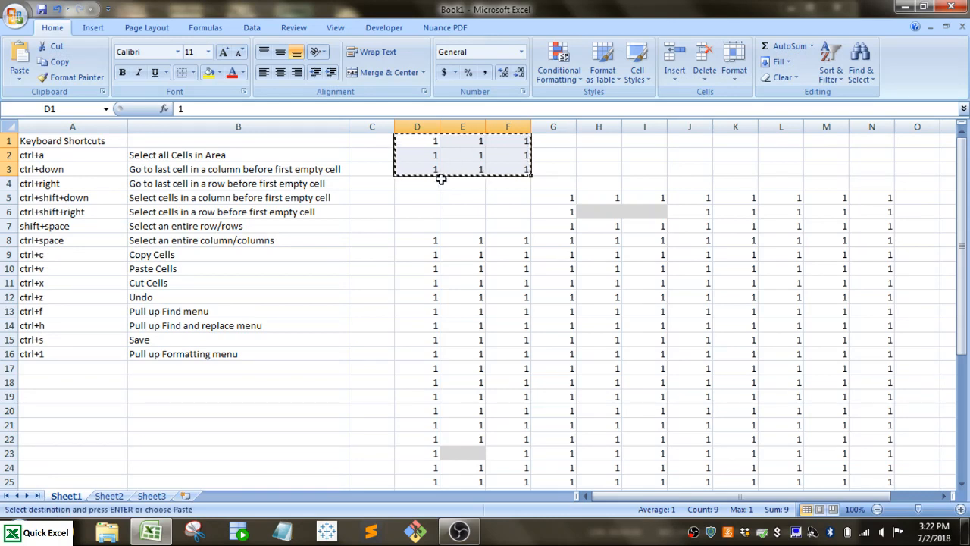
pyautogui.click(426, 185)
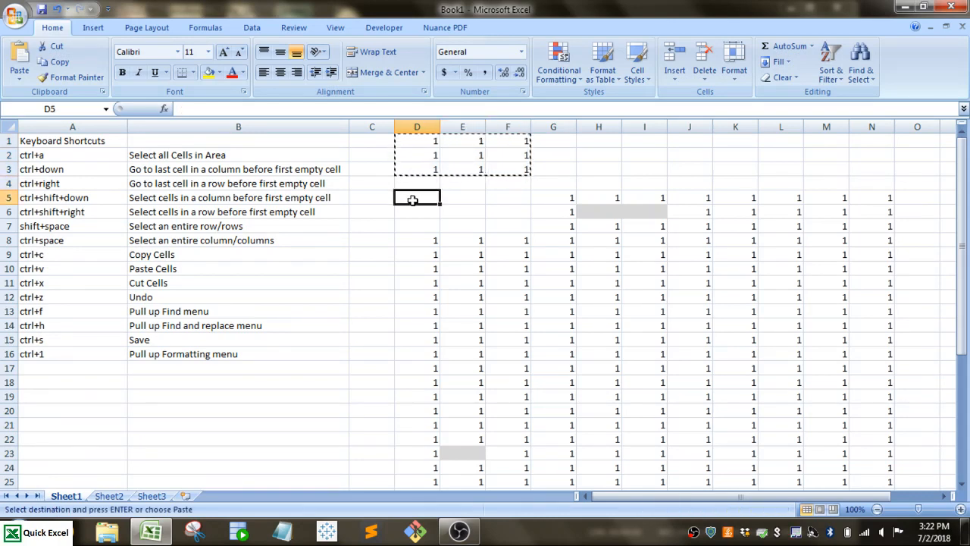
pyautogui.hotkey('ctrl', 'v')
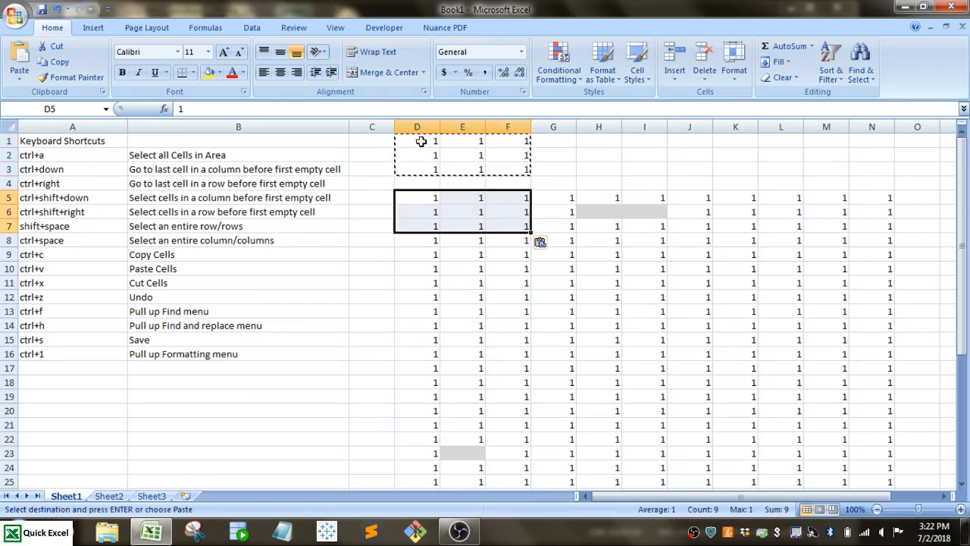
pyautogui.moveTo(421, 142); pyautogui.dragTo(507, 167)
pyautogui.press('Delete')
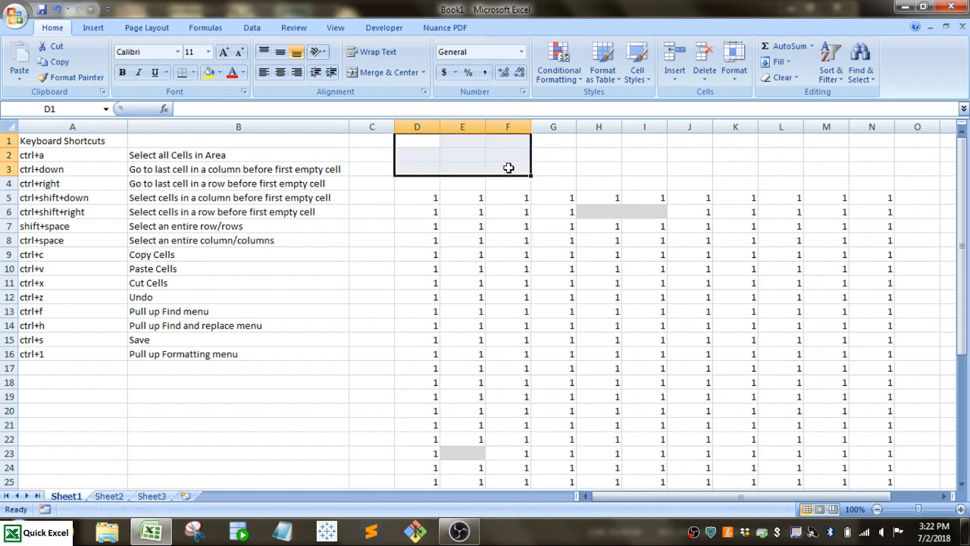
# Step: Move the active cell to the ctrl+x shortcut entry in A11
pyautogui.press('Down')
pyautogui.press('Down')
pyautogui.press('Down')
pyautogui.press('Down')
pyautogui.press('Down')
pyautogui.press('Down')
pyautogui.press('Down')
pyautogui.press('Down')
pyautogui.press('Down')
pyautogui.press('Down')
pyautogui.press('Left')
pyautogui.press('Left')
pyautogui.press('Left')
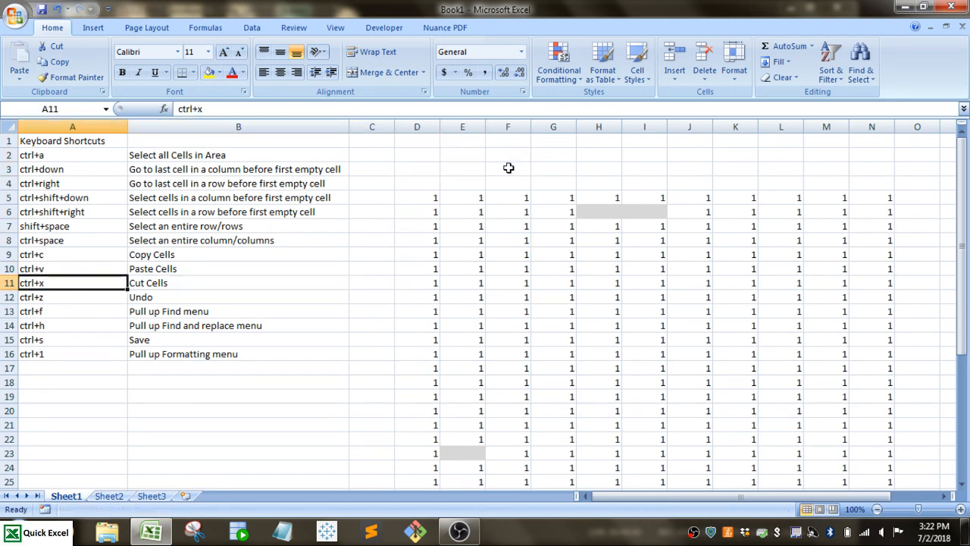
# Step: Move to the ctrl+z entry in A12, then clear the value in D5 and undo the clearing
pyautogui.press('Down')
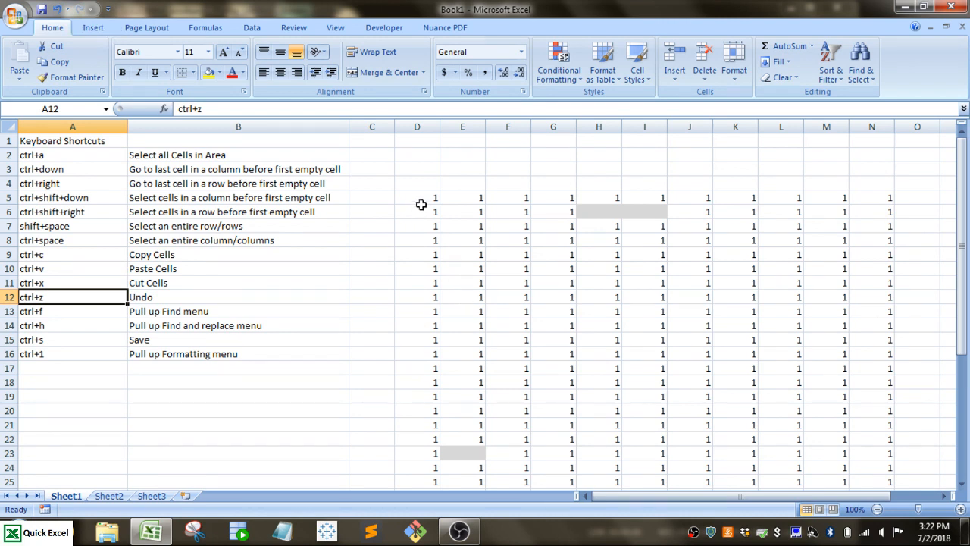
pyautogui.click(421, 200)
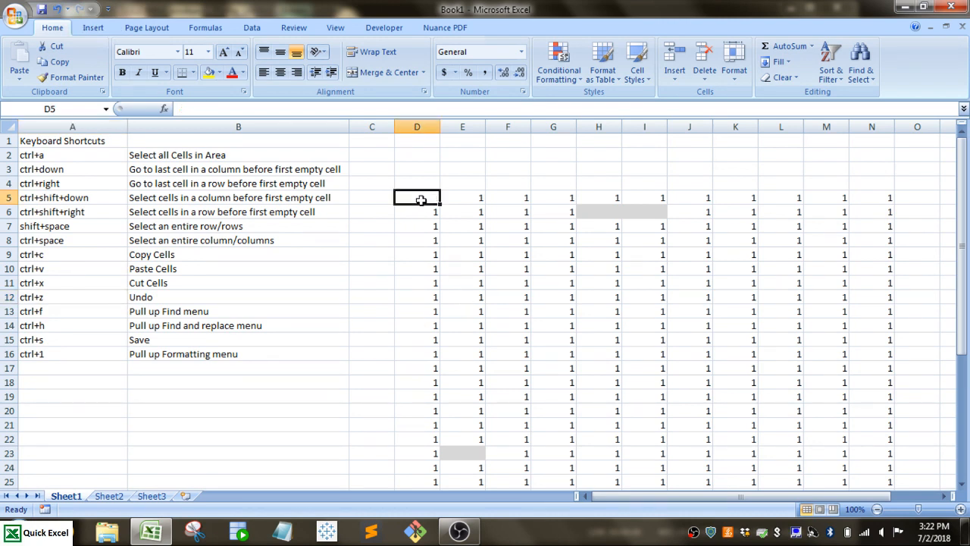
pyautogui.hotkey('ctrl', 'z')
# Step: Open the Find dialog, switch it to replace mode, run one find-next with an empty search term and close it
pyautogui.hotkey('ctrl', 'f')
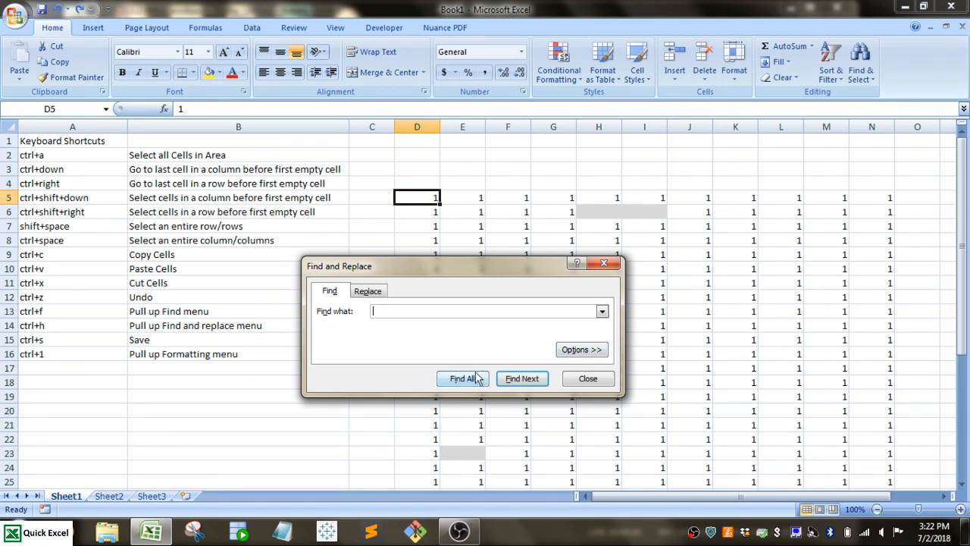
pyautogui.click(368, 292)
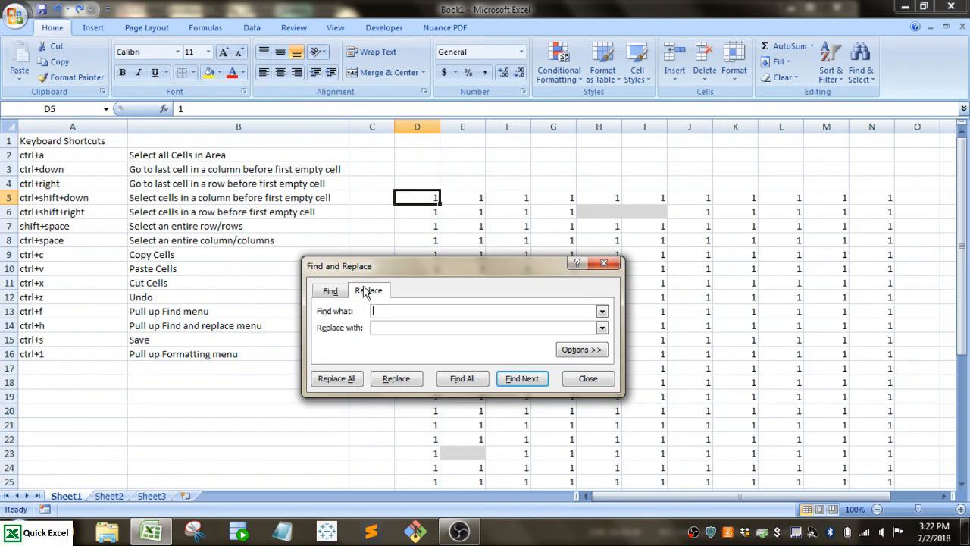
pyautogui.click(528, 379)
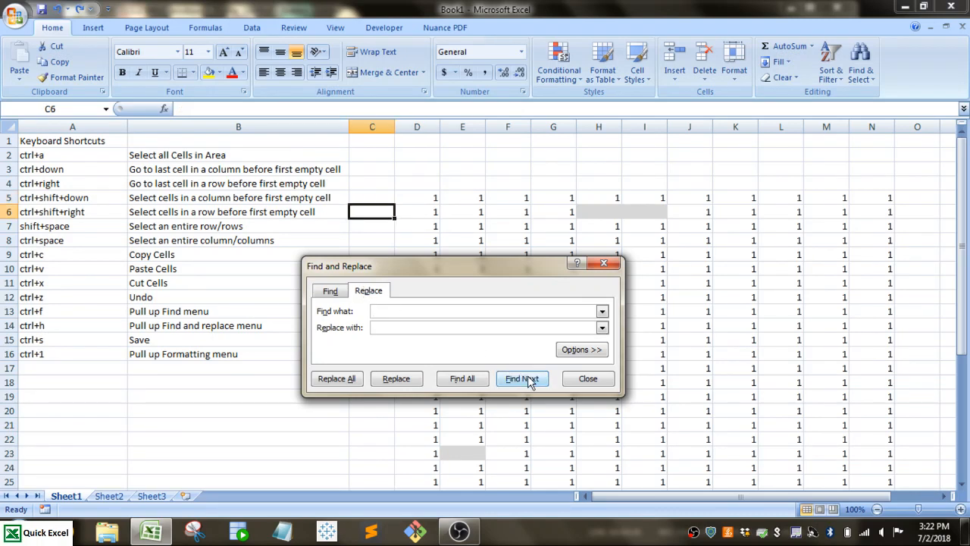
pyautogui.click(580, 378)
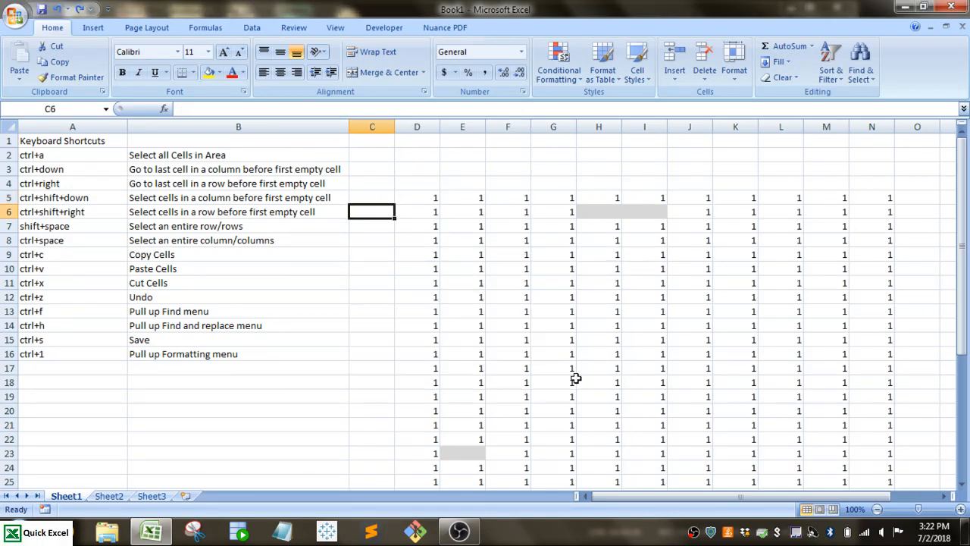
# Step: Open Find and Replace directly in replace mode and close it, then open the Save As dialog and cancel it
pyautogui.hotkey('ctrl', 'h')
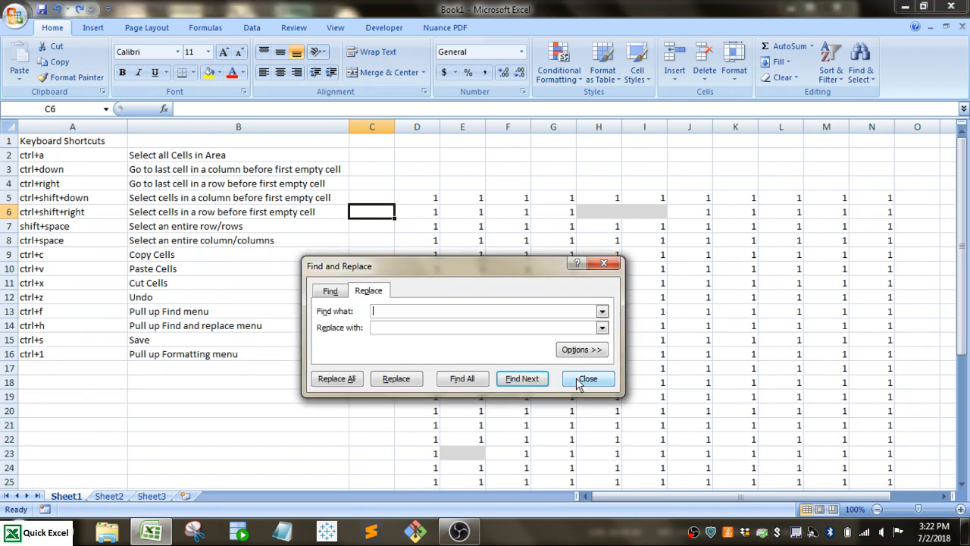
pyautogui.click(586, 379)
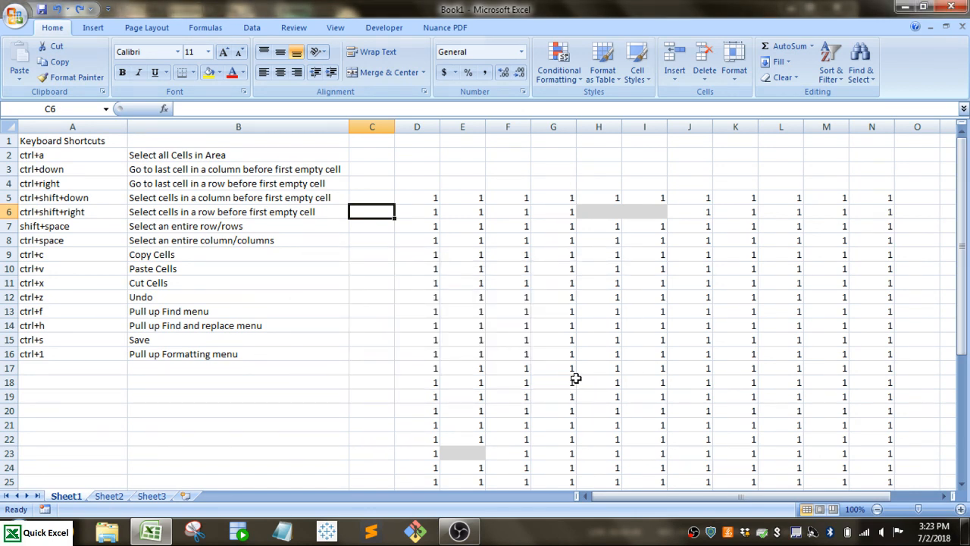
pyautogui.hotkey('ctrl', 's')
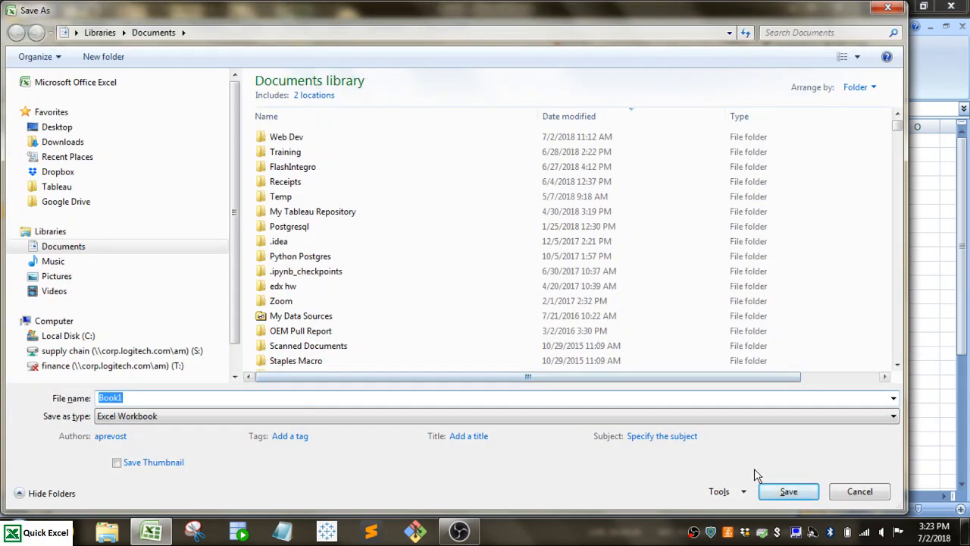
pyautogui.click(858, 491)
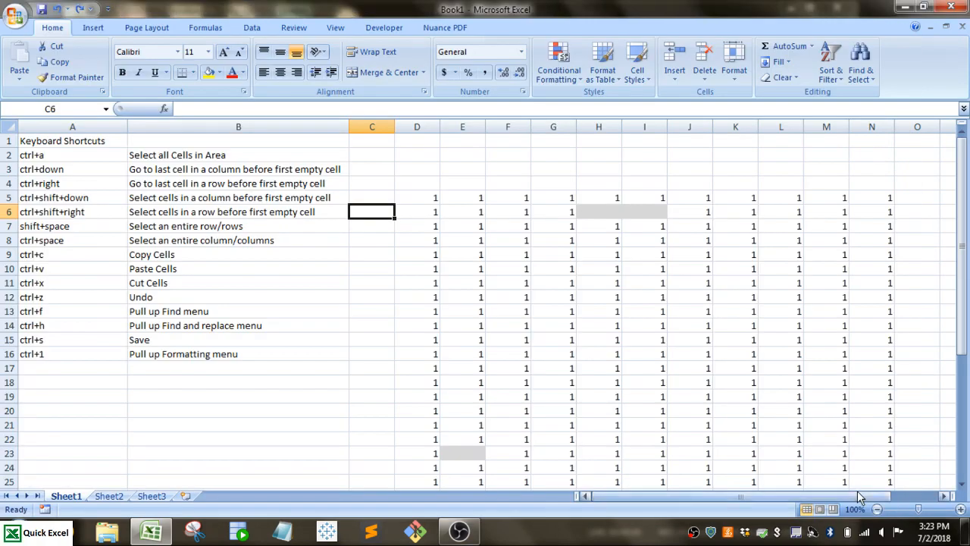
# Step: Select cells D8:F11 and open the Format Cells dialog, then cancel it
pyautogui.click(73, 354)
pyautogui.moveTo(422, 237); pyautogui.dragTo(526, 284)
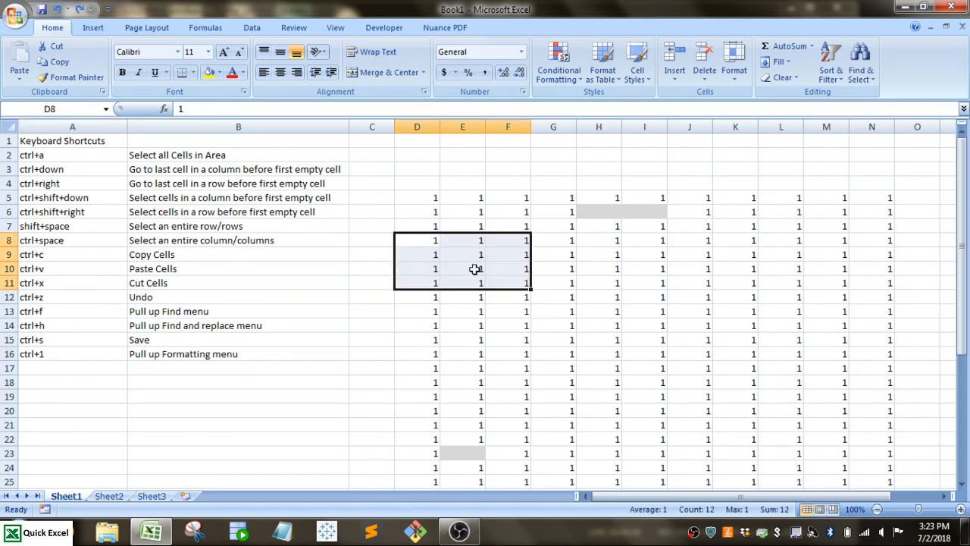
pyautogui.hotkey('ctrl', '1')
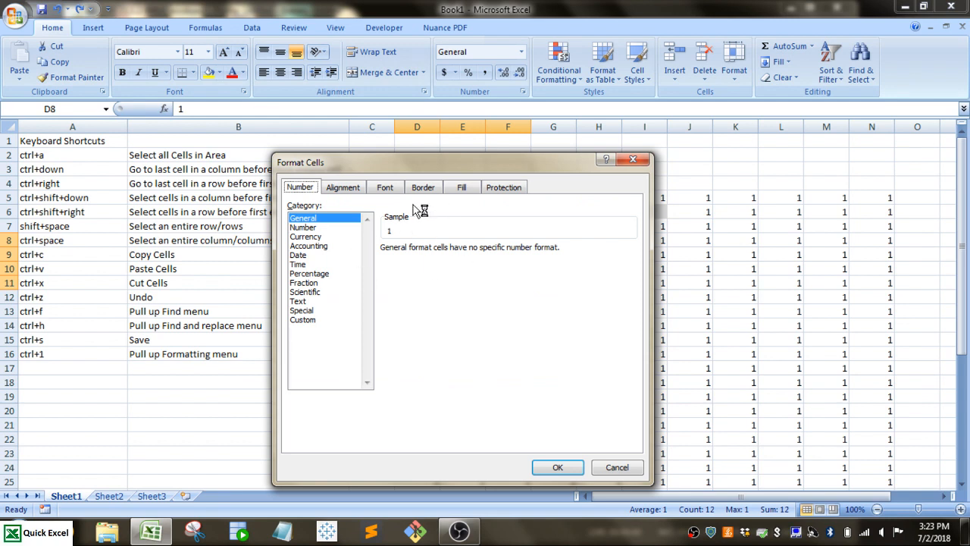
pyautogui.click(617, 467)
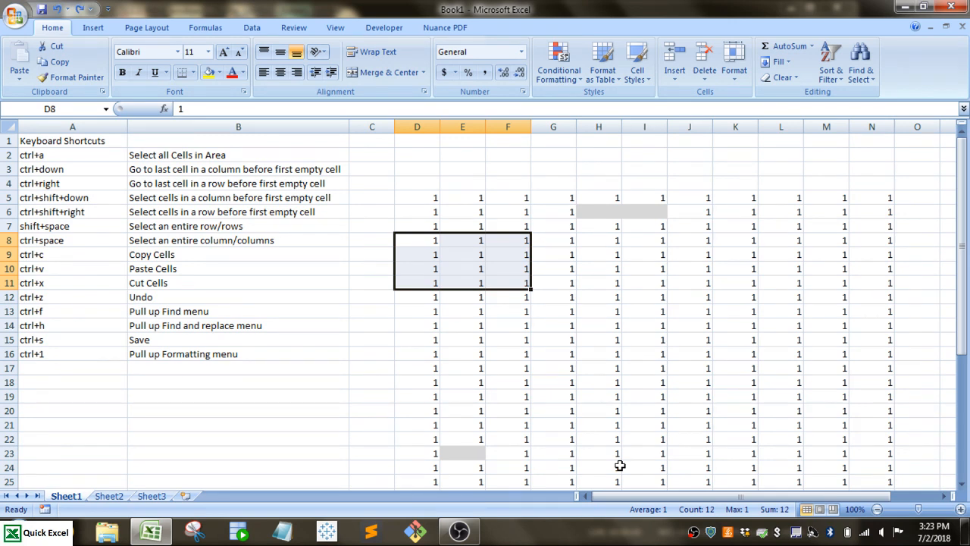
# Step: Highlight the shortcut list in A2:B16 twice to review it, then deselect it and end on cell E1
pyautogui.click(99, 157)
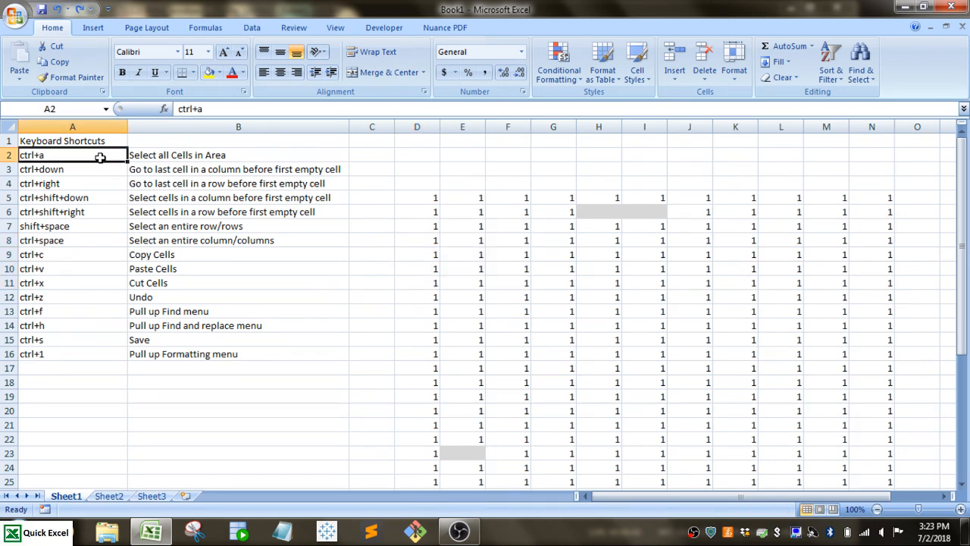
pyautogui.moveTo(100, 157); pyautogui.dragTo(190, 351)
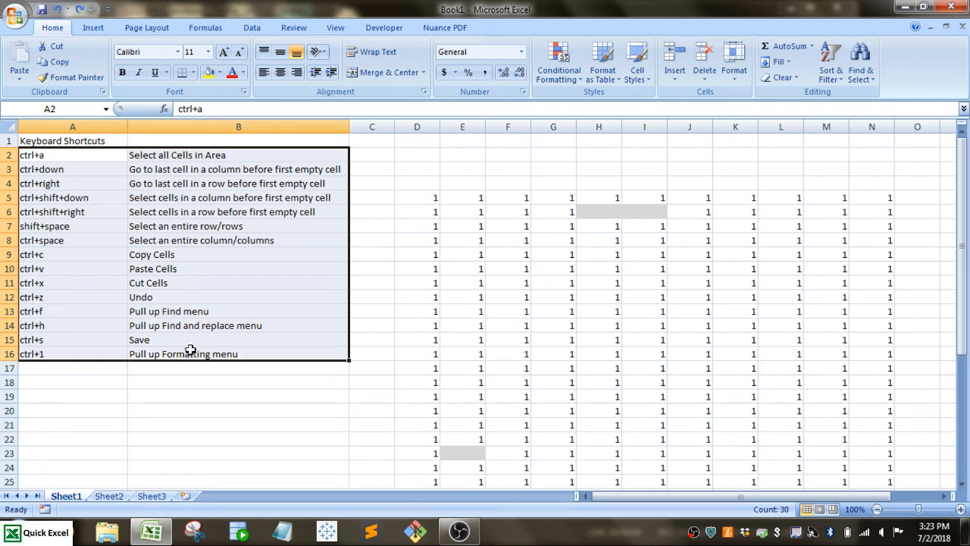
pyautogui.click(185, 300)
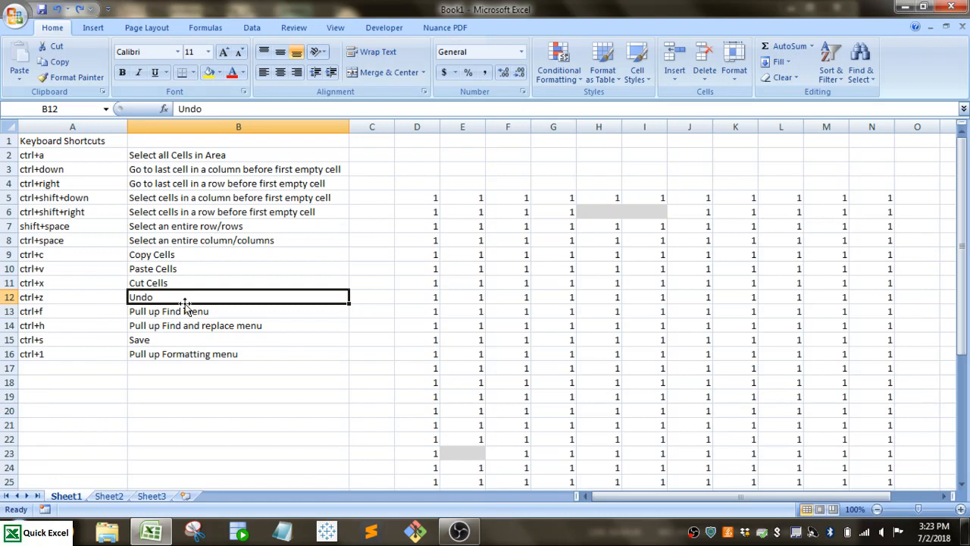
pyautogui.moveTo(78, 156); pyautogui.dragTo(154, 356)
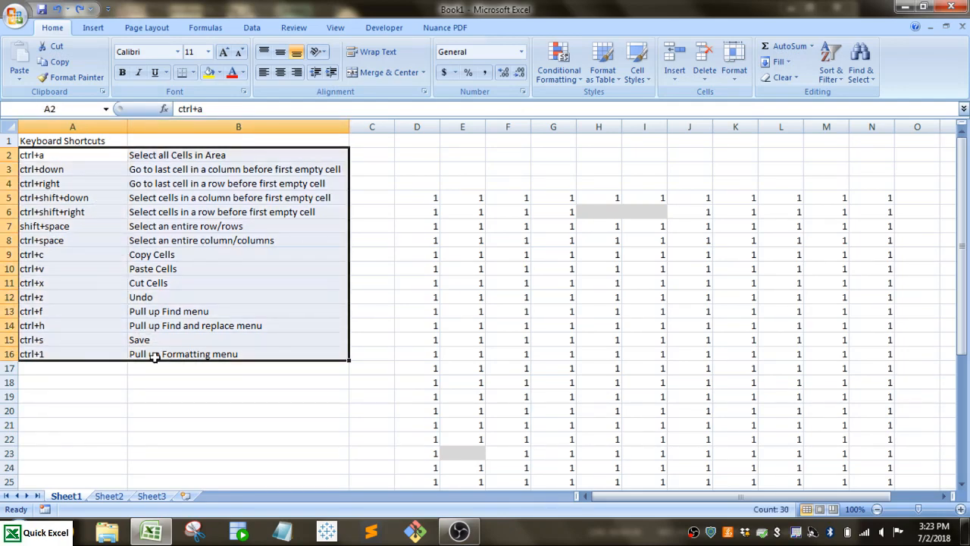
pyautogui.click(379, 395)
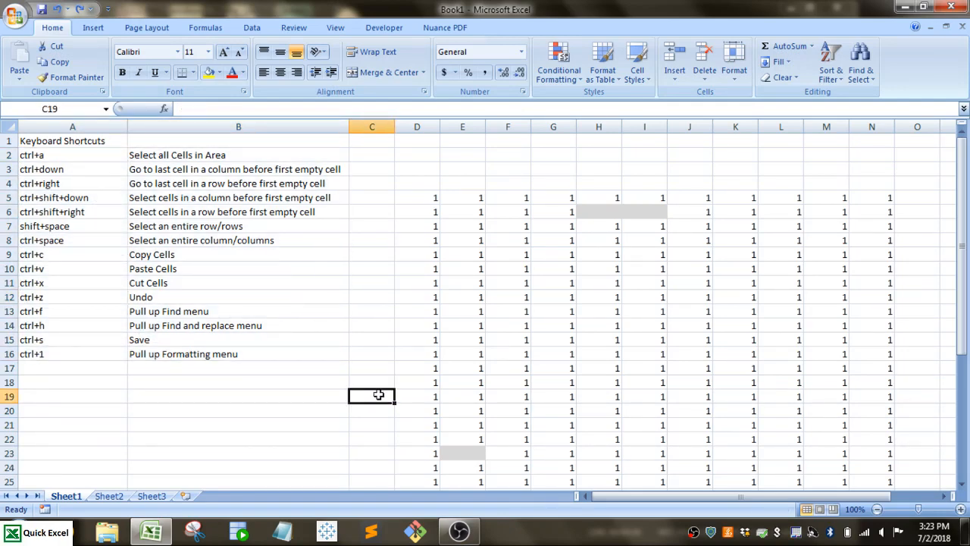
pyautogui.click(472, 144)
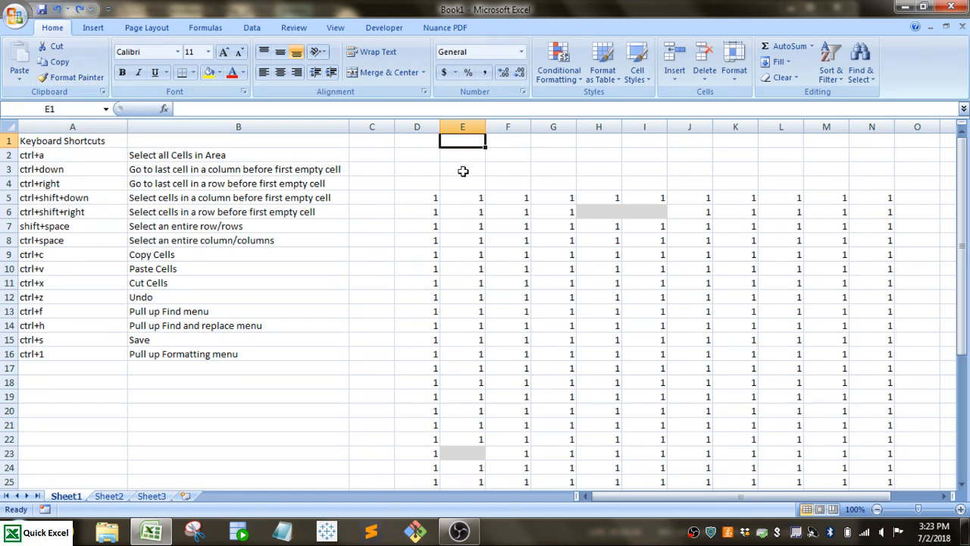
# Step: Apply the 60% - Accent2 cell style to E5:H5 and step through the styled cells to H5
pyautogui.moveTo(463, 197); pyautogui.dragTo(589, 197)
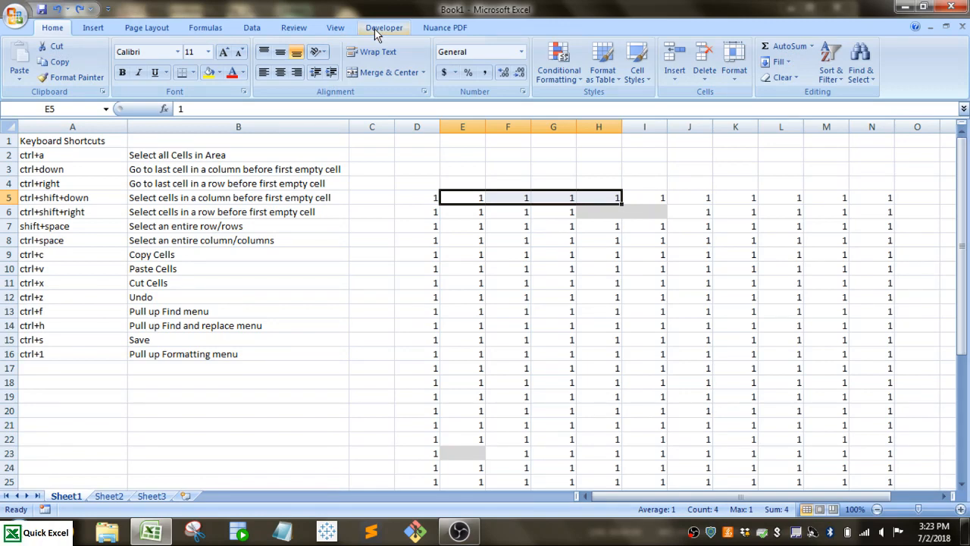
pyautogui.click(631, 75)
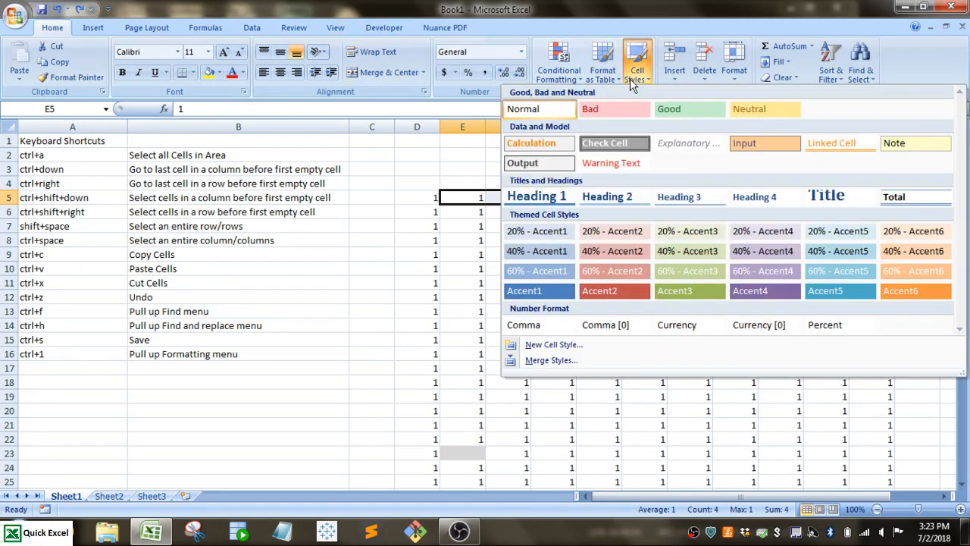
pyautogui.click(611, 276)
pyautogui.click(458, 217)
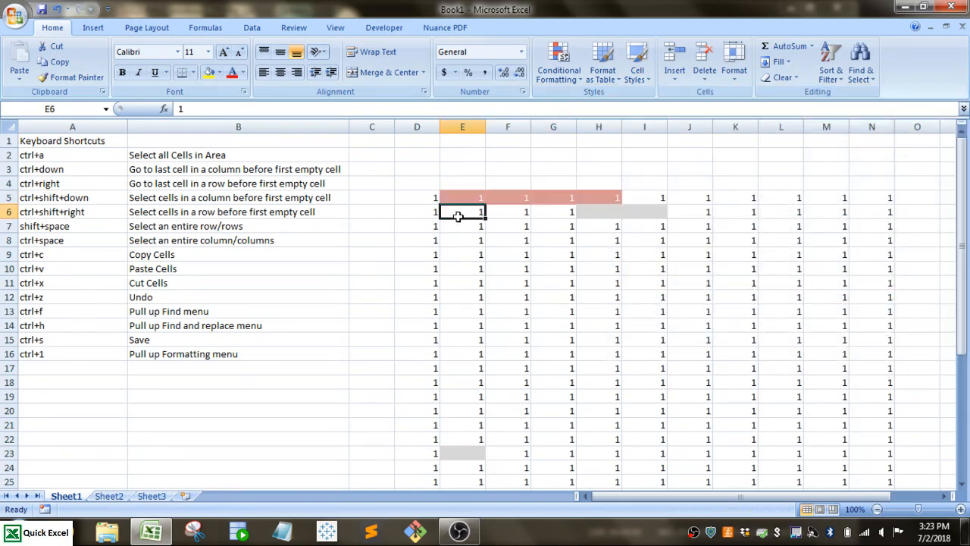
pyautogui.press('Up')
pyautogui.press('Right')
pyautogui.press('Right')
pyautogui.press('Right')
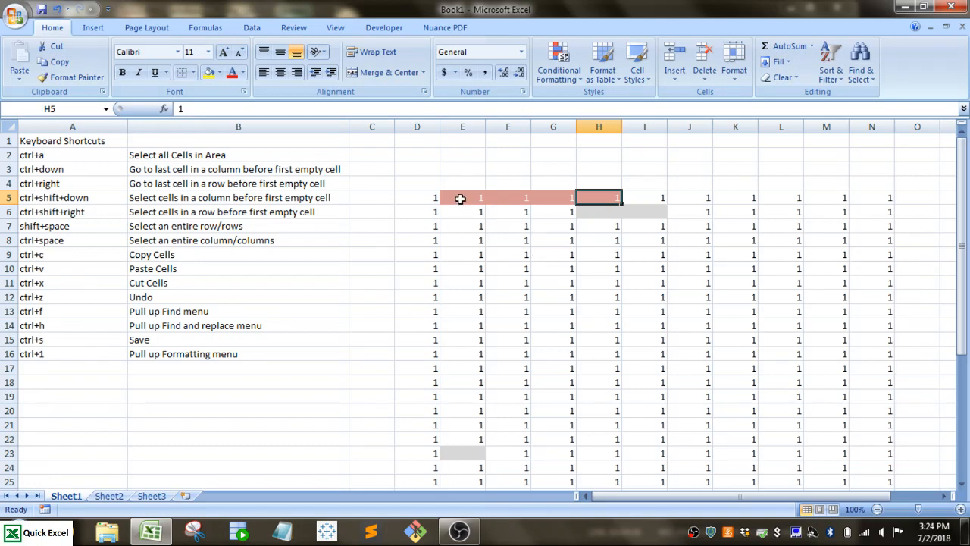
# Step: Copy the formatting of E5:H5 onto E14:H14 with Format Painter
pyautogui.moveTo(461, 198); pyautogui.dragTo(593, 199)
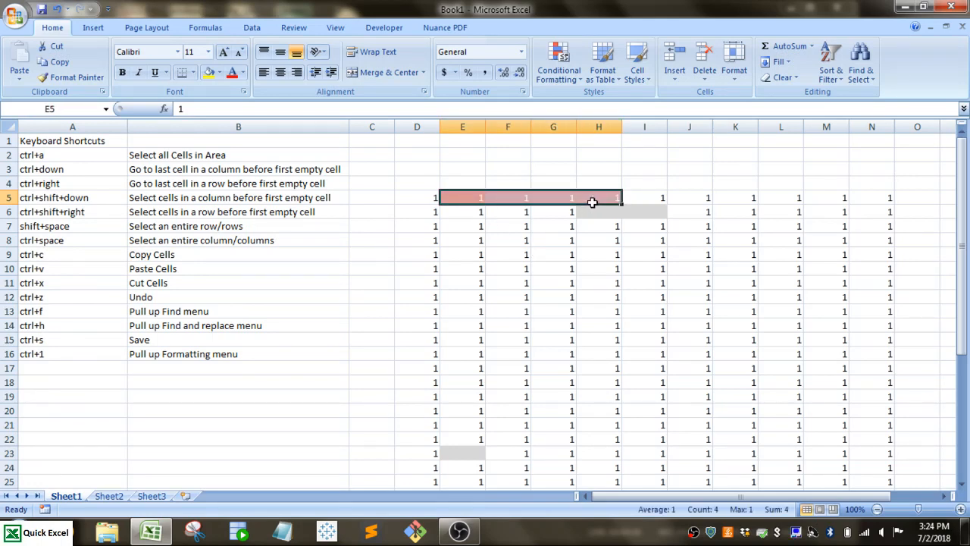
pyautogui.click(73, 79)
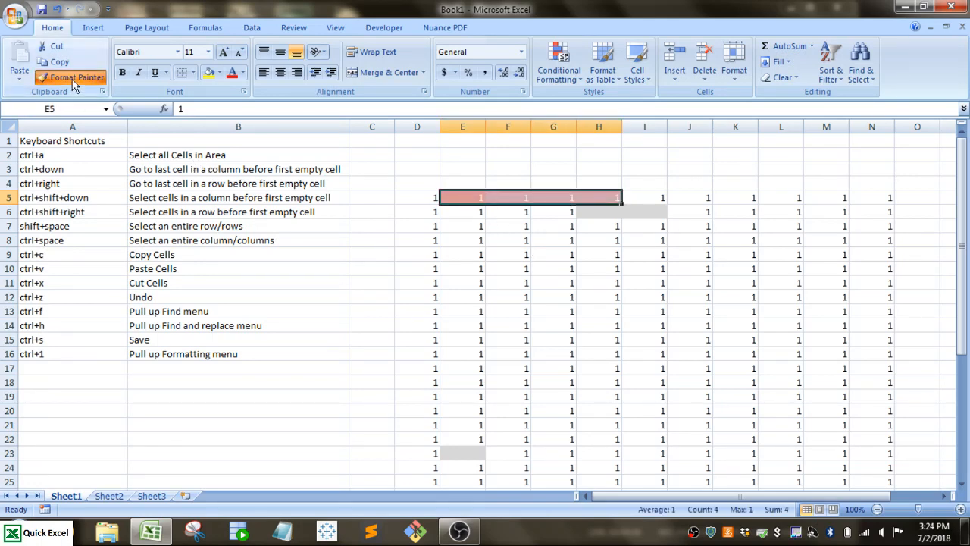
pyautogui.click(466, 328)
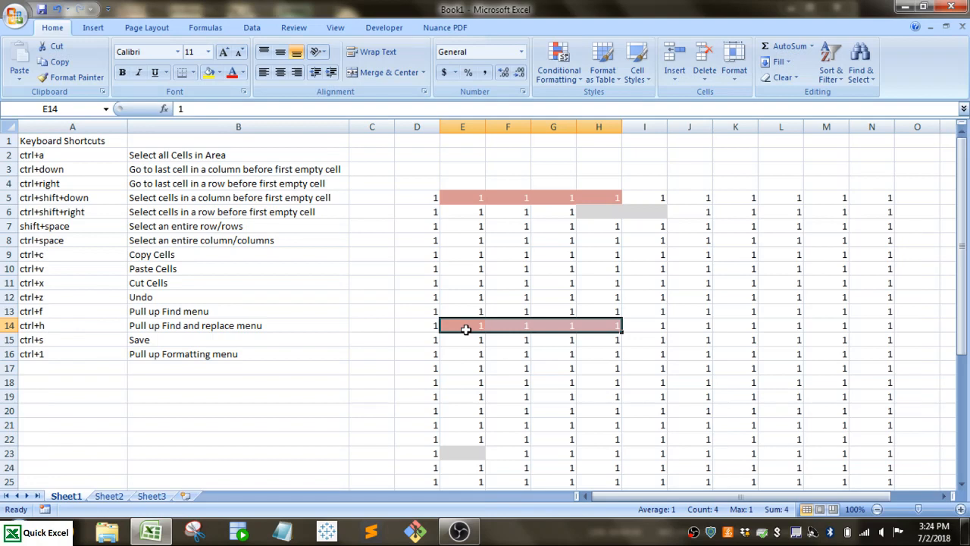
# Step: Use Format Painter to copy the plain formatting of E10 onto E5:I5, and from there onto E13:K14, ending on cell F10
pyautogui.click(461, 270)
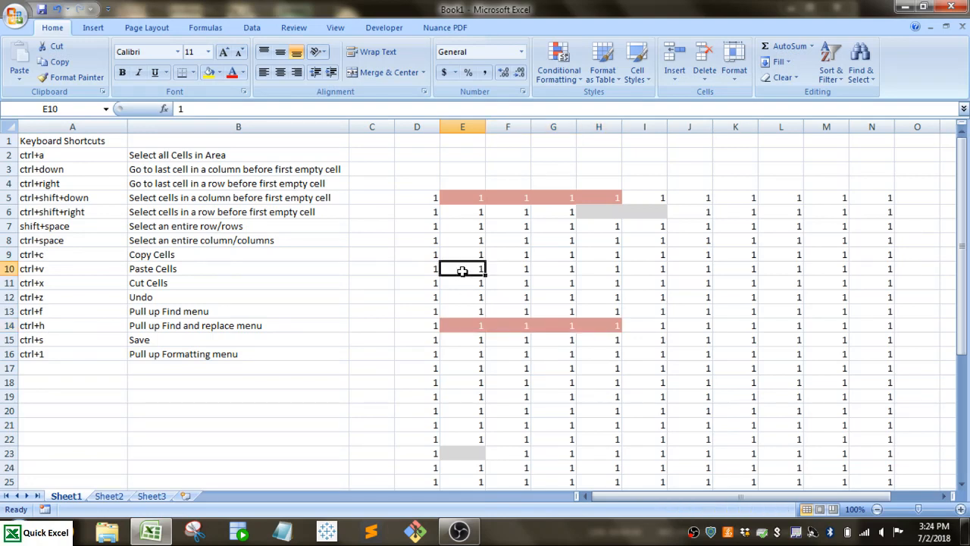
pyautogui.click(74, 77)
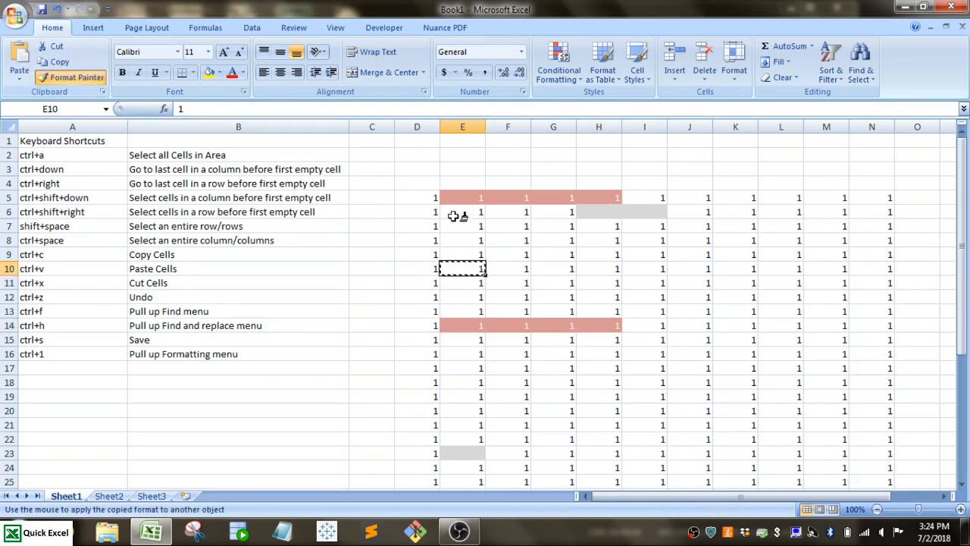
pyautogui.moveTo(445, 197); pyautogui.dragTo(665, 198)
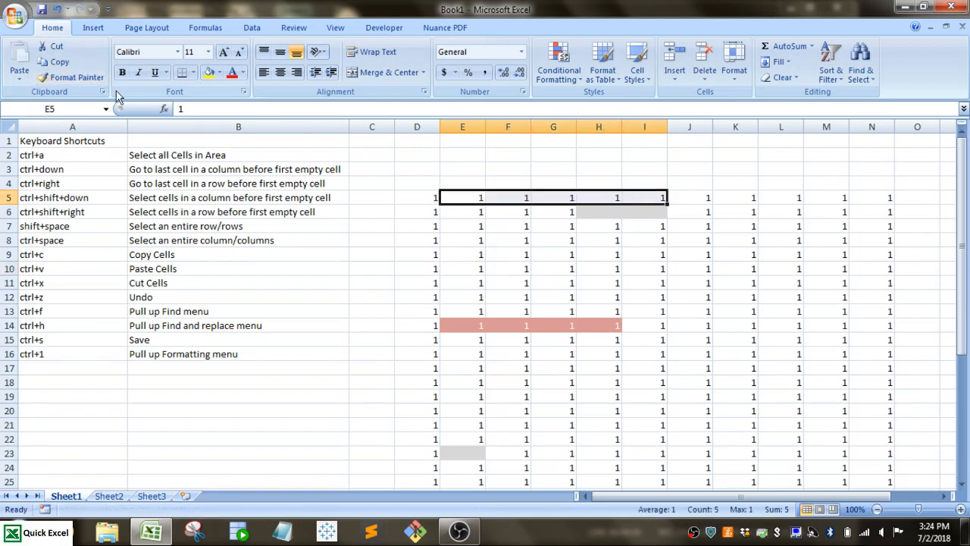
pyautogui.click(74, 77)
pyautogui.moveTo(463, 326); pyautogui.dragTo(723, 317)
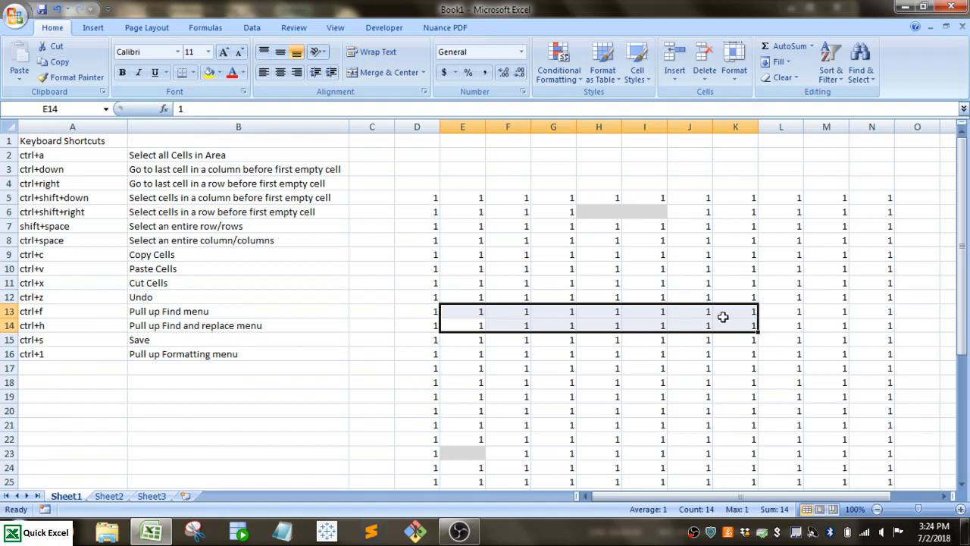
pyautogui.click(528, 265)
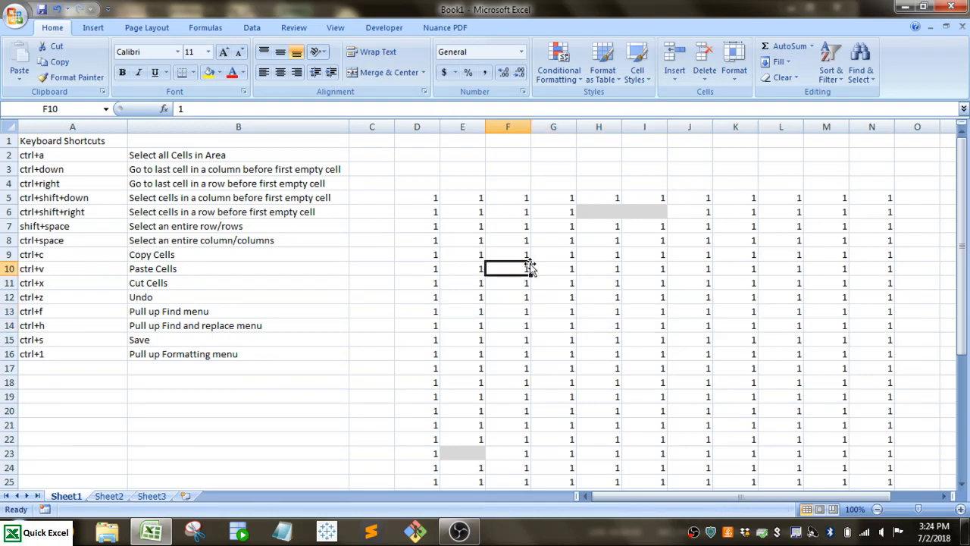